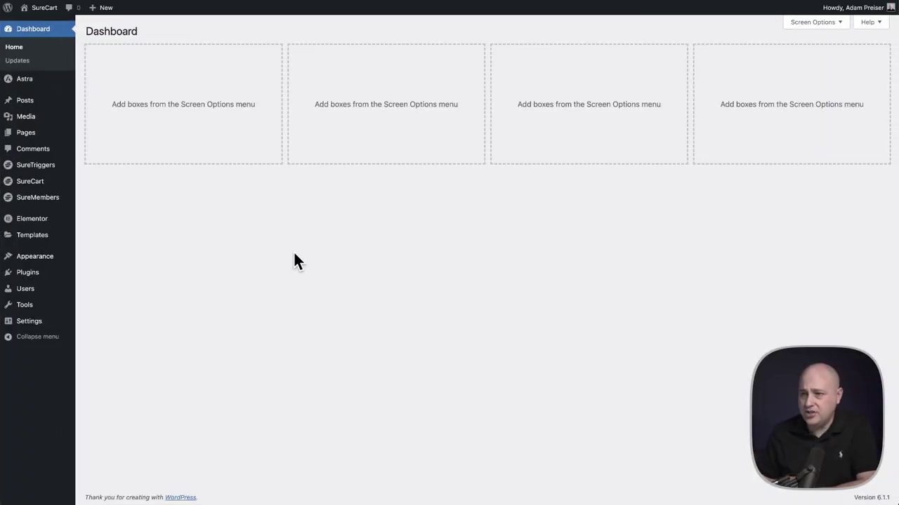
Create a new page and title it "Dog Grooming"
mouse_move(62, 137)
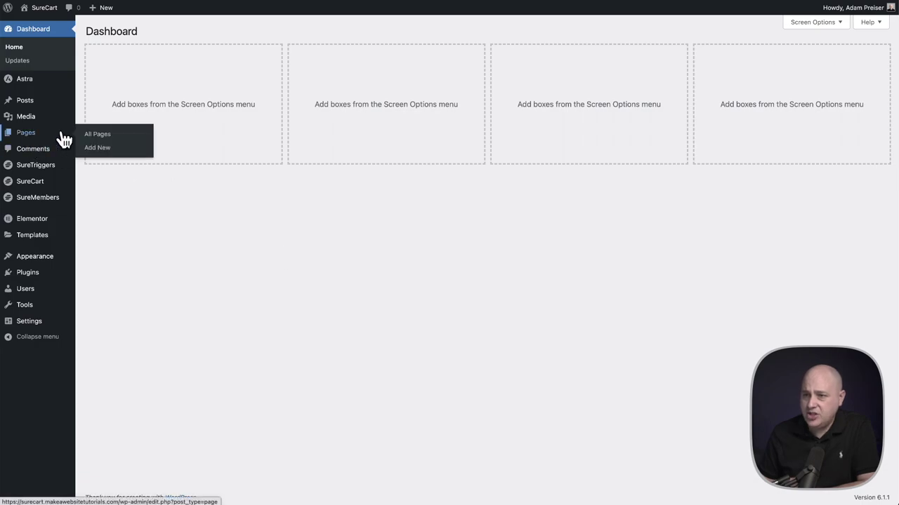
click(103, 151)
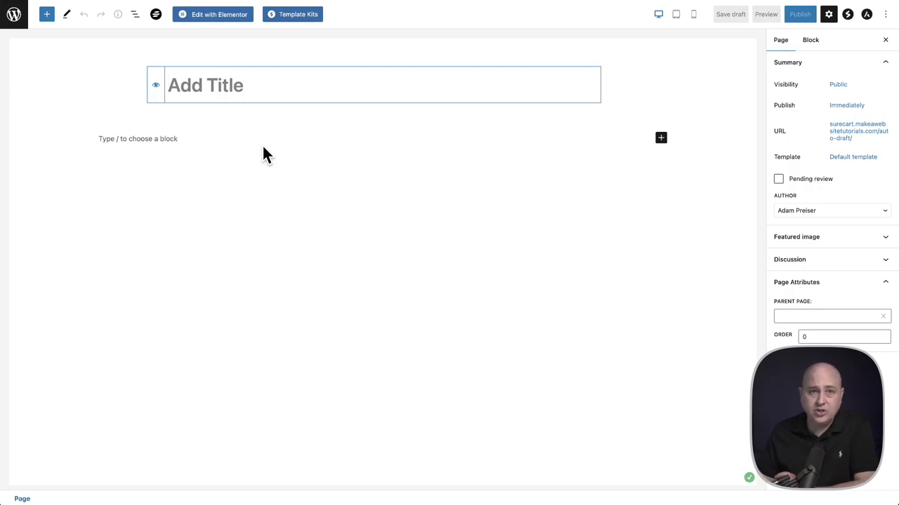
text(Dog Grooming)
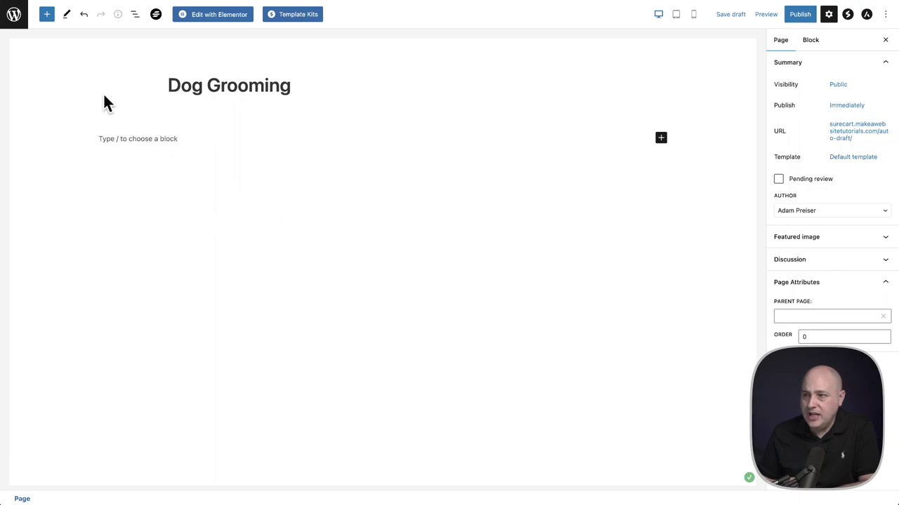
Insert a Checkout Form block in the body of the Dog Grooming page
click(48, 15)
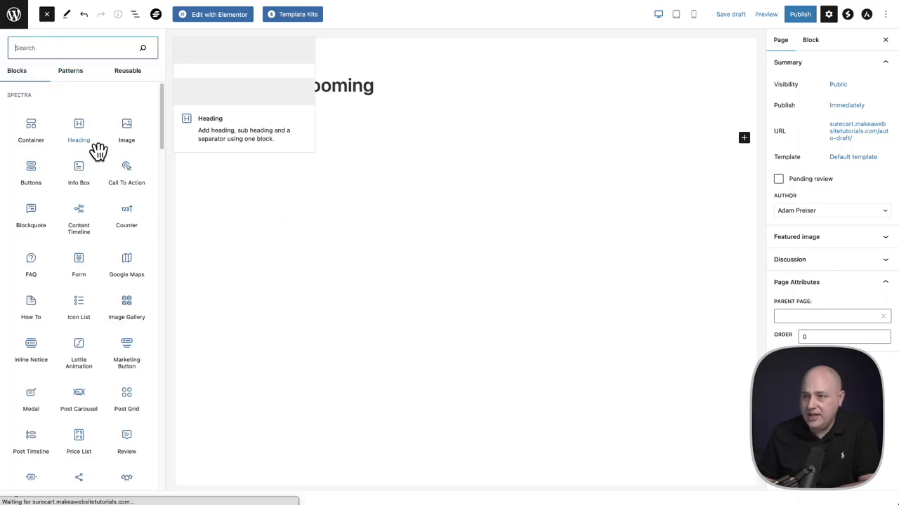
scroll(86, 324, down, 2)
scroll(85, 325, down, 5)
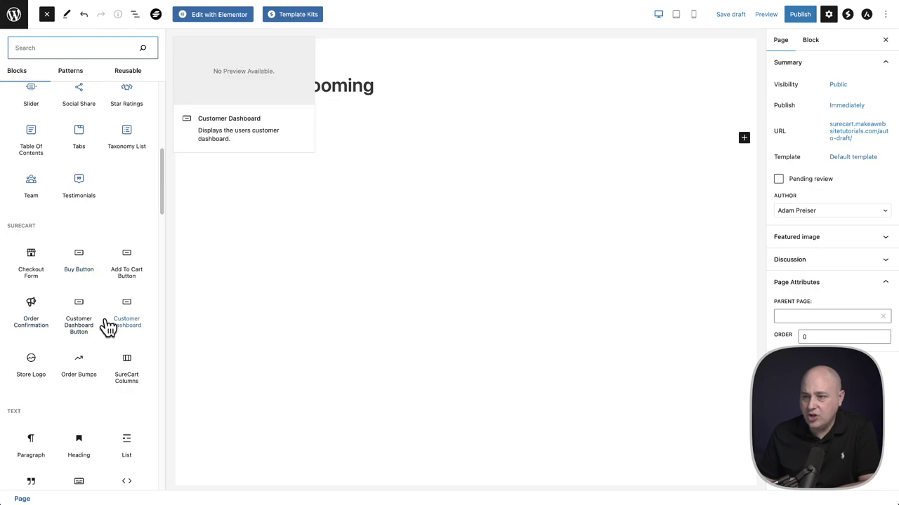
click(393, 230)
click(202, 138)
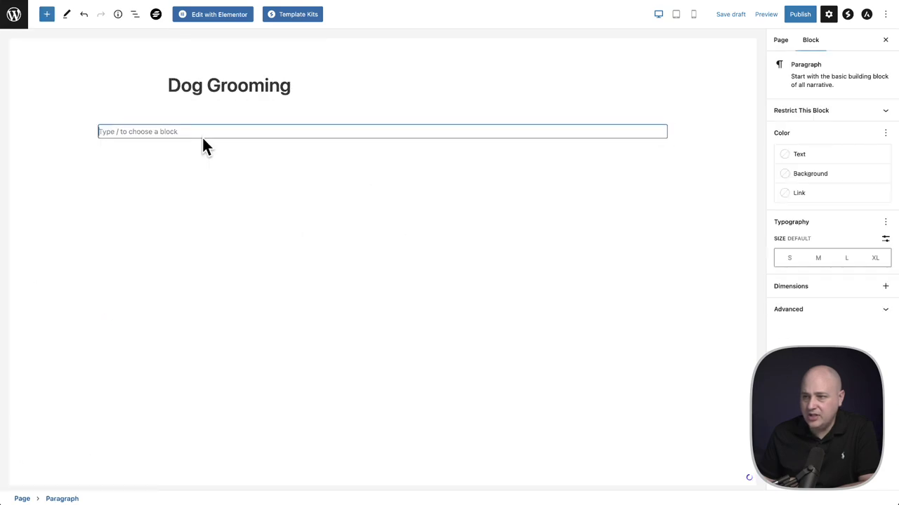
text(/)
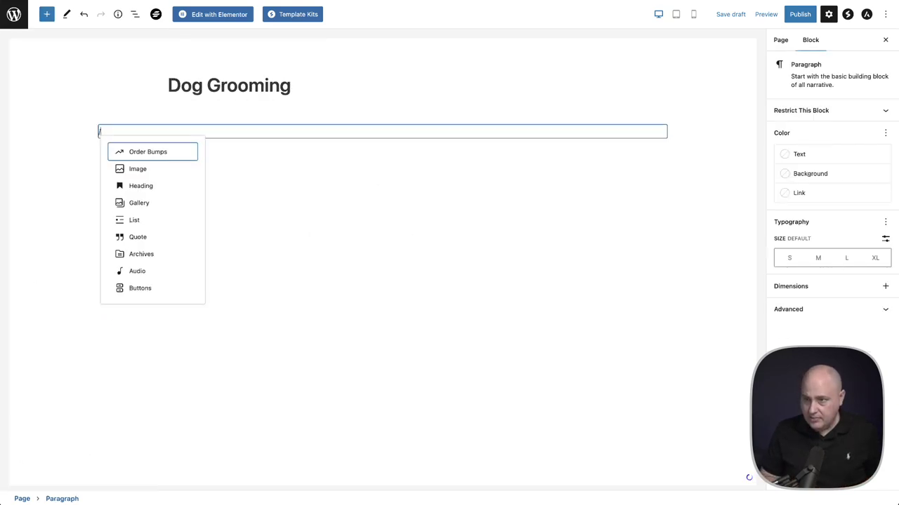
text(ch)
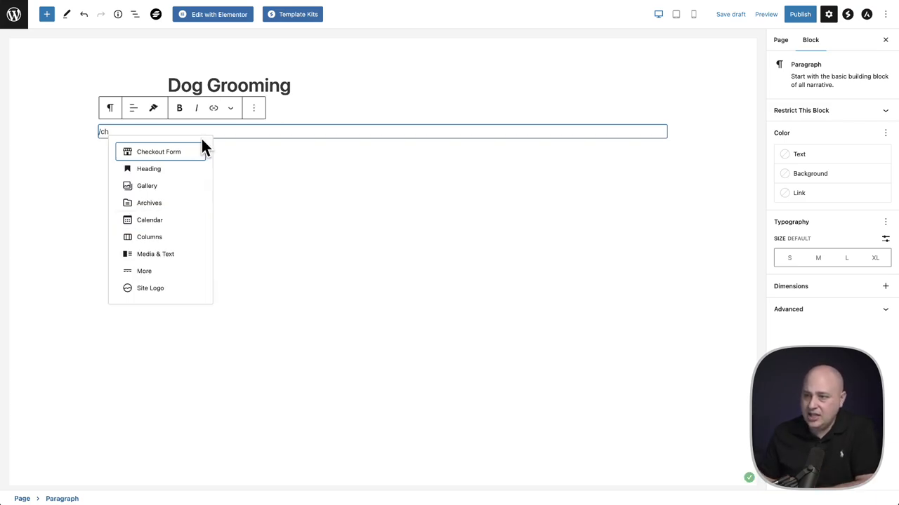
click(168, 156)
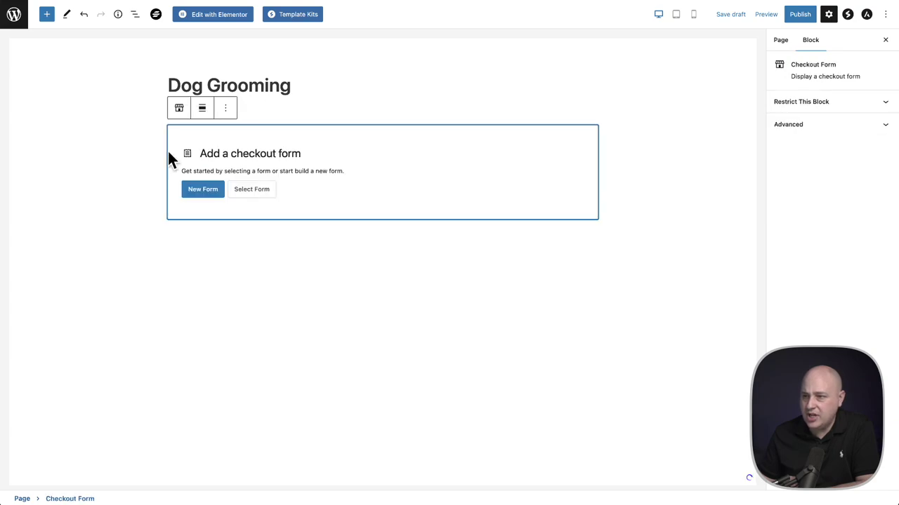
Start a new checkout form with the form title "Dog Grooming" and continue to the starting designs
click(199, 191)
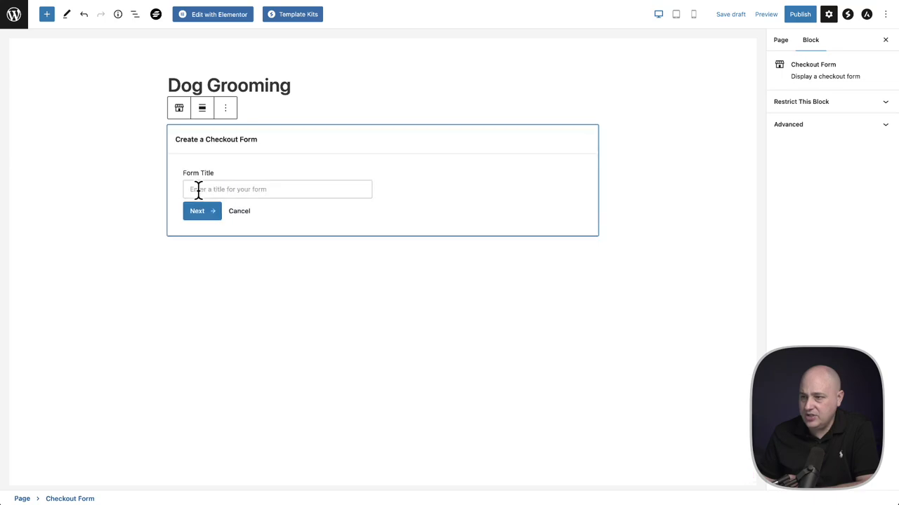
click(243, 189)
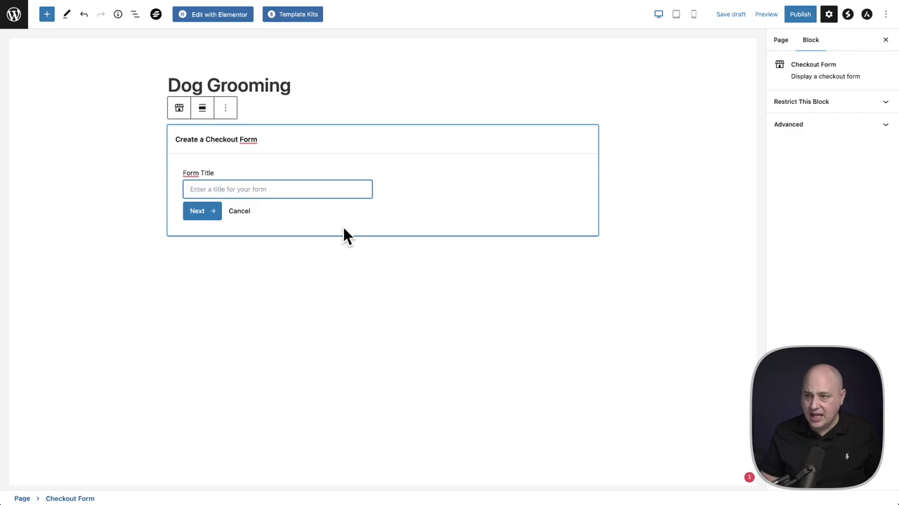
text(Dog Grooming)
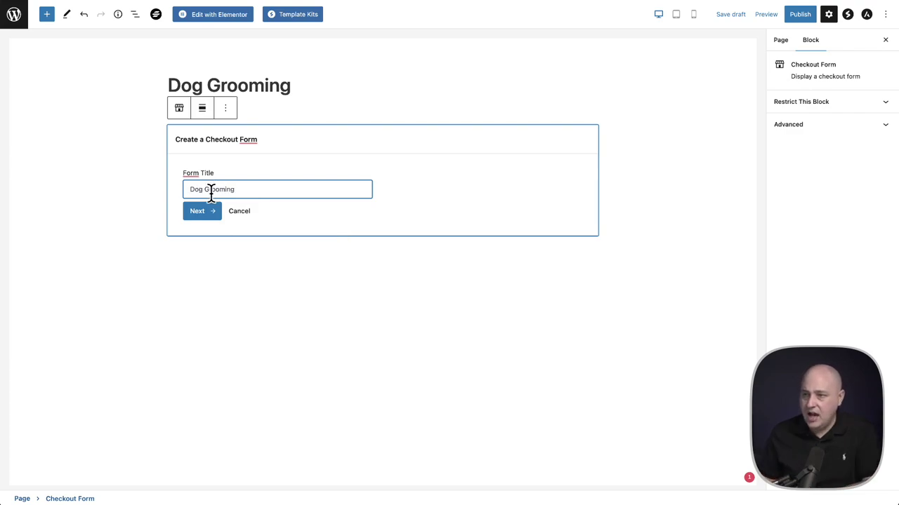
click(202, 214)
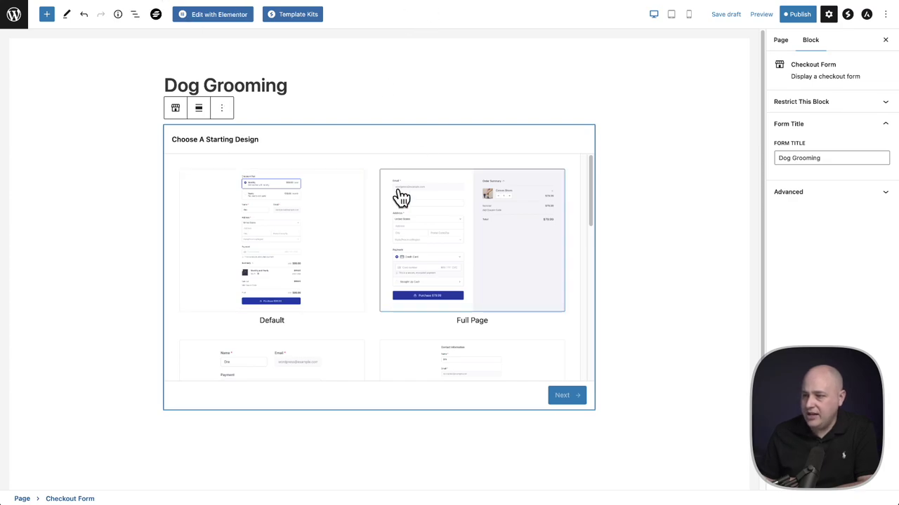
Choose the Full Page starting design and create the form without default products or a custom thank you page
click(493, 246)
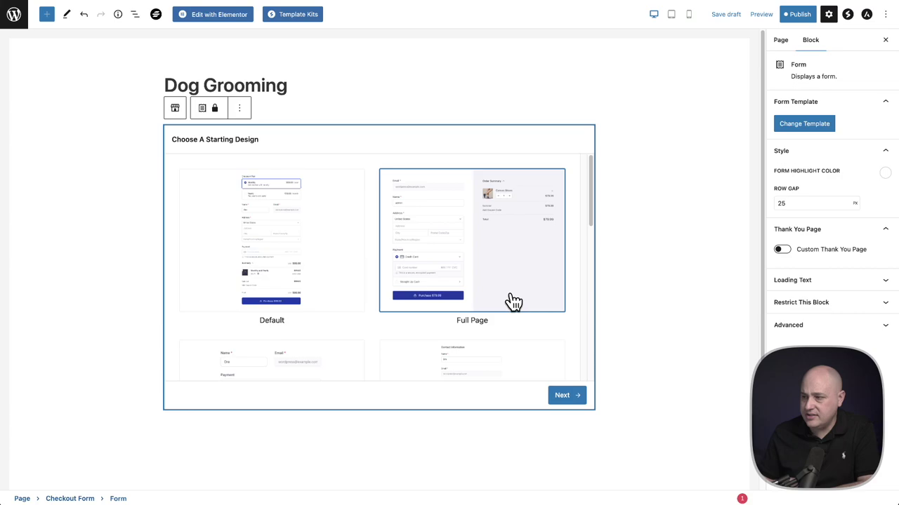
click(564, 396)
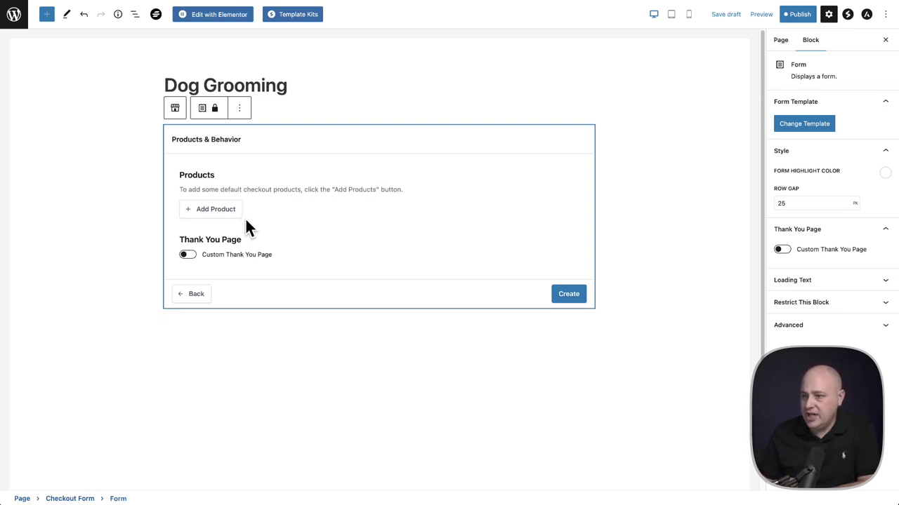
click(567, 299)
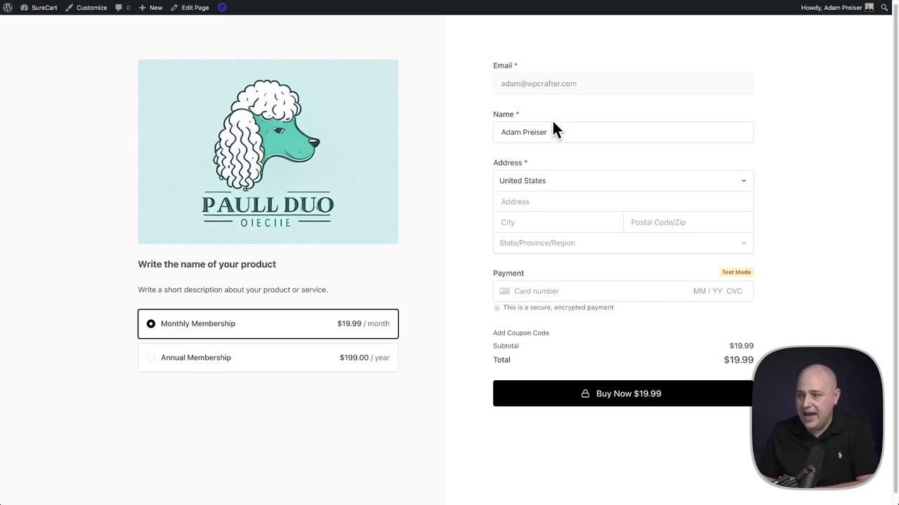
Publish the Dog Grooming page together with its checkout form
scroll(434, 287, down, 1)
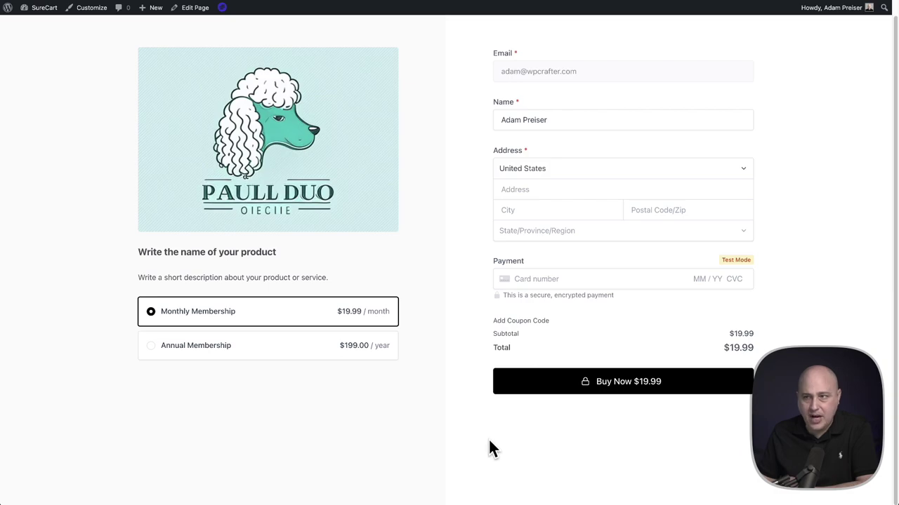
scroll(491, 393, up, 1)
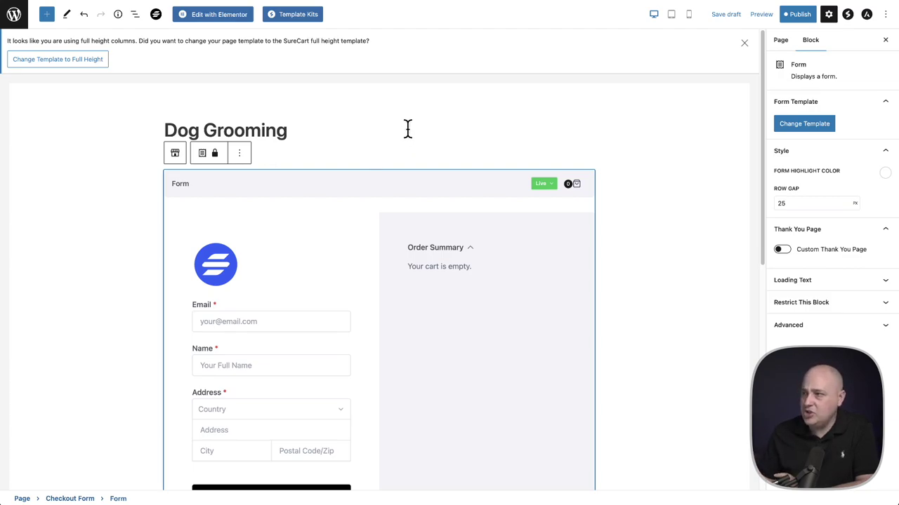
click(793, 17)
click(792, 15)
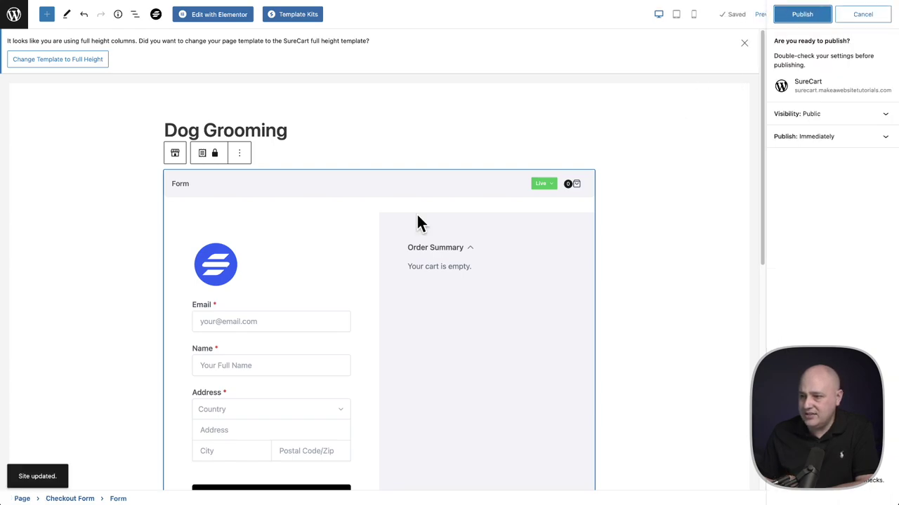
click(807, 16)
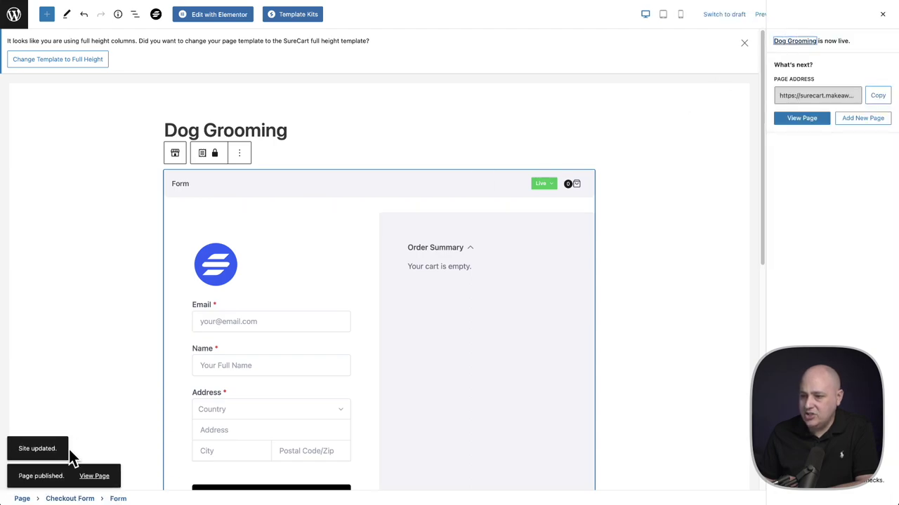
Open the published Dog Grooming page in a new browser tab and view its layout
right_click(102, 477)
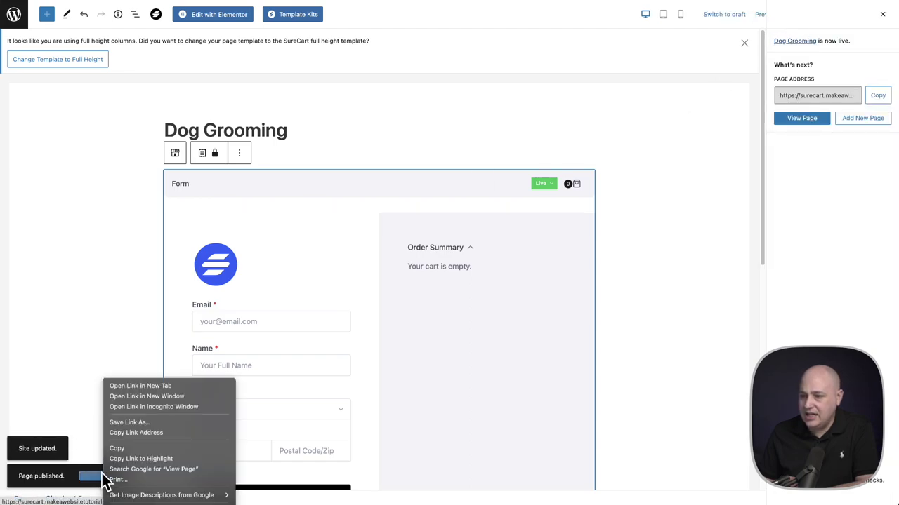
click(127, 390)
key(ctrl+Tab)
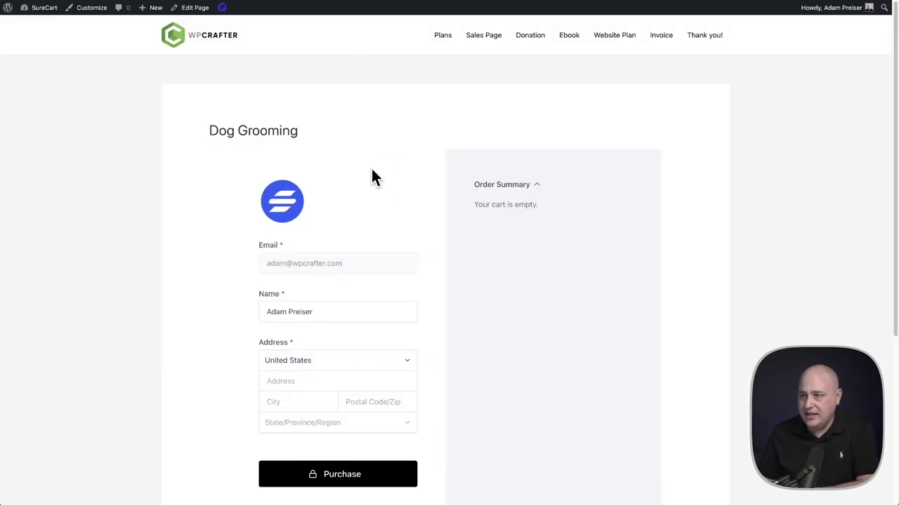
Change the page template to the SureCart full height template, update the page and view it live
key(ctrl+shift+Tab)
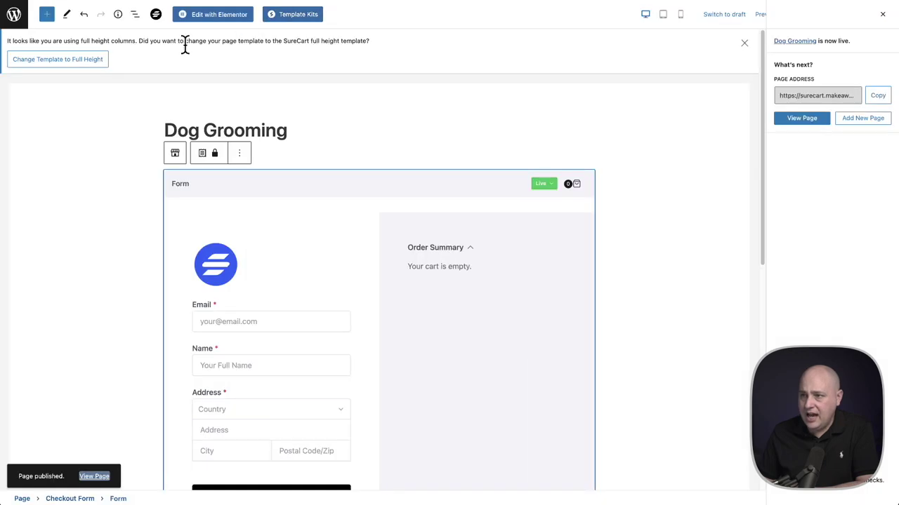
click(52, 62)
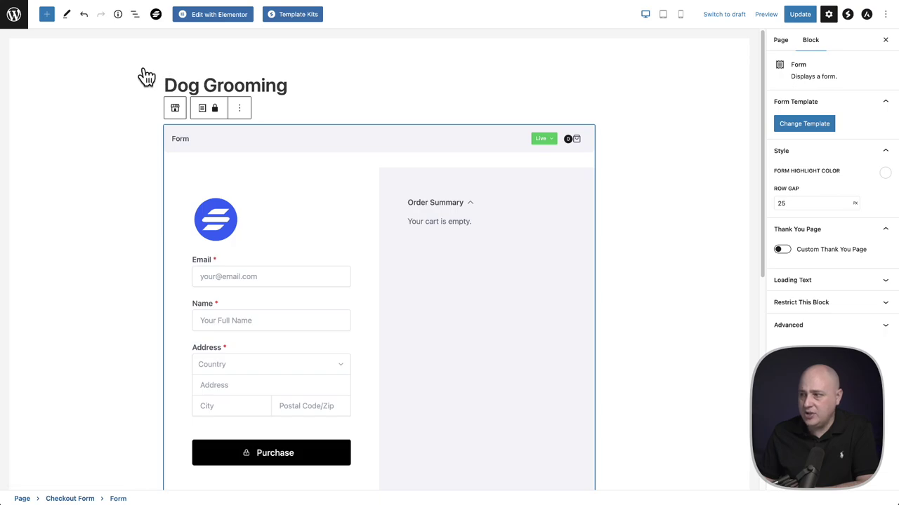
click(799, 15)
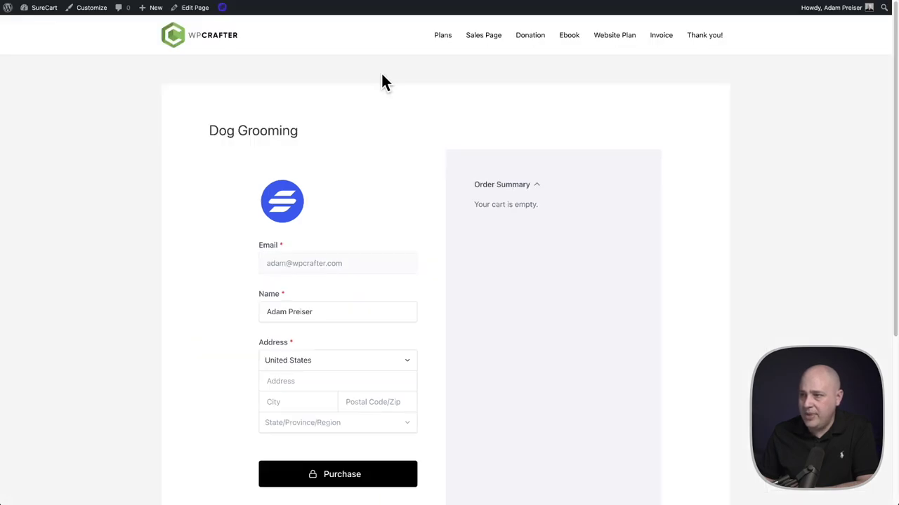
scroll(417, 170, down, 2)
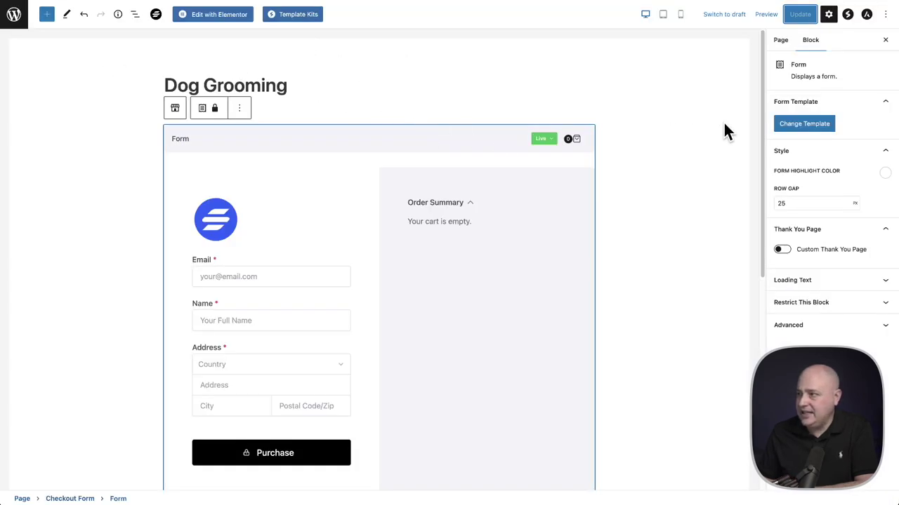
Review the available templates in the page settings, keeping SureCart selected
click(779, 42)
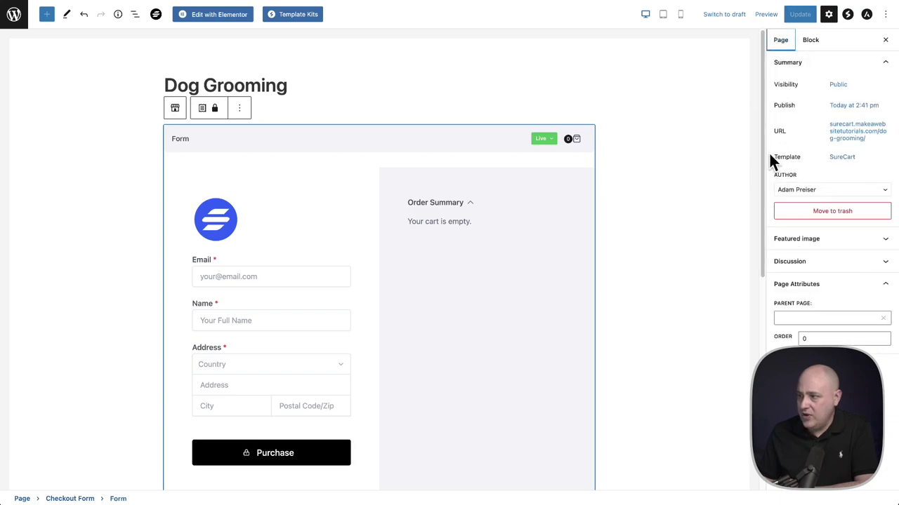
click(840, 159)
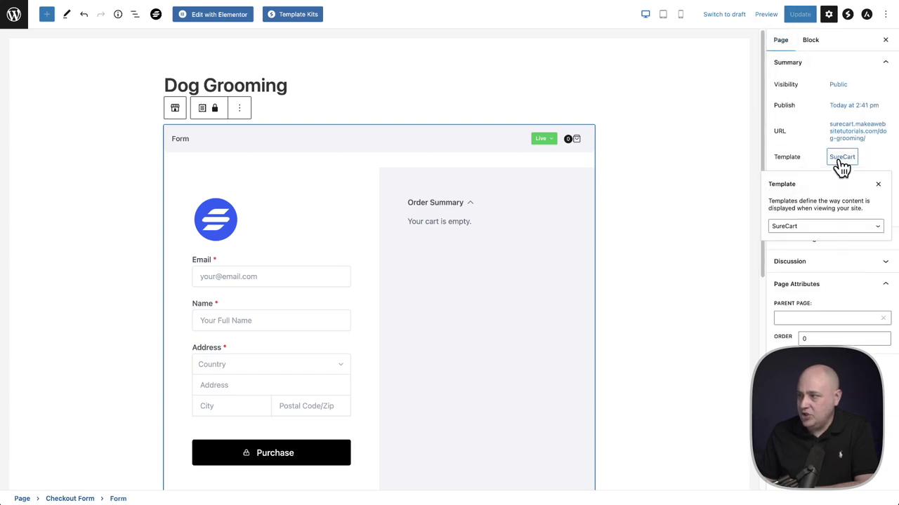
click(849, 229)
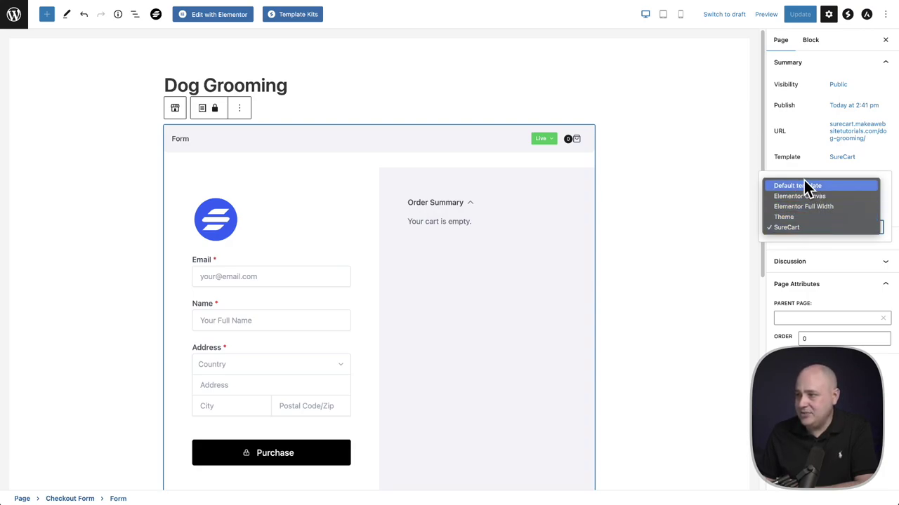
click(803, 229)
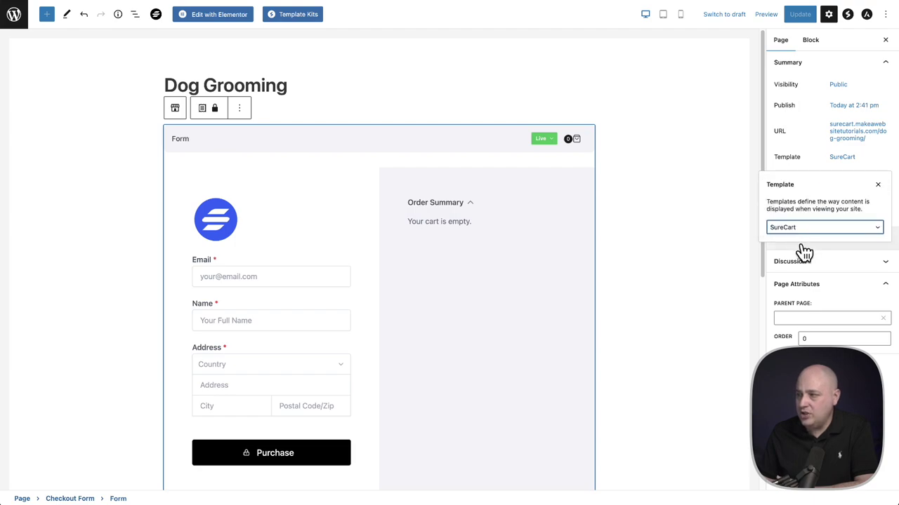
click(877, 187)
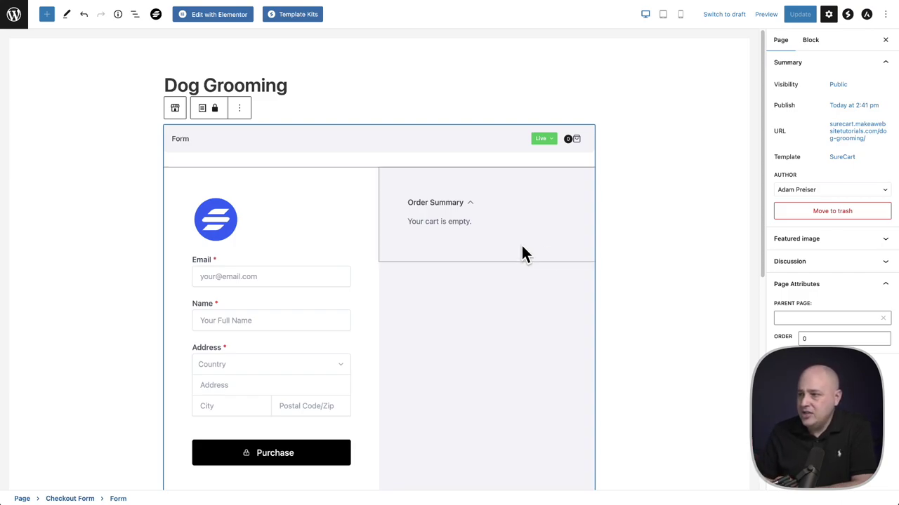
Show the page's block structure as a list and expand the Form block inside the Checkout Form
scroll(516, 246, down, 2)
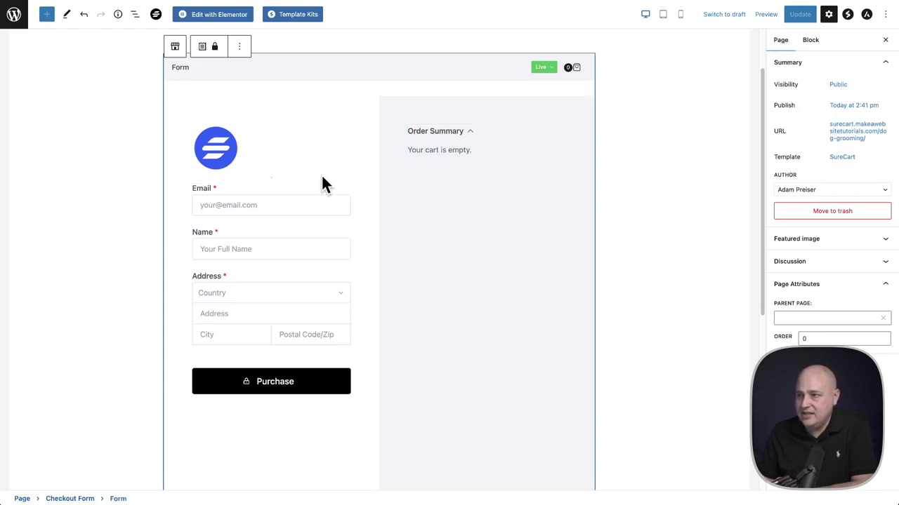
mouse_move(322, 178)
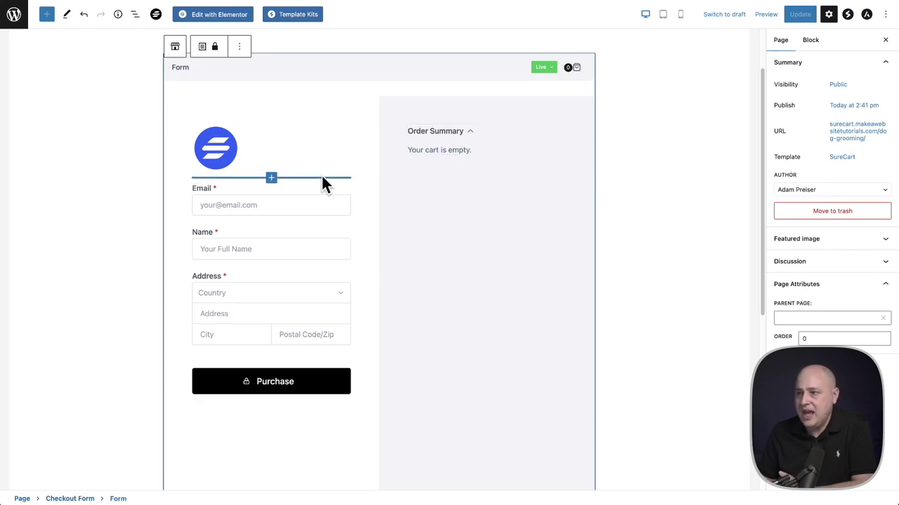
click(136, 15)
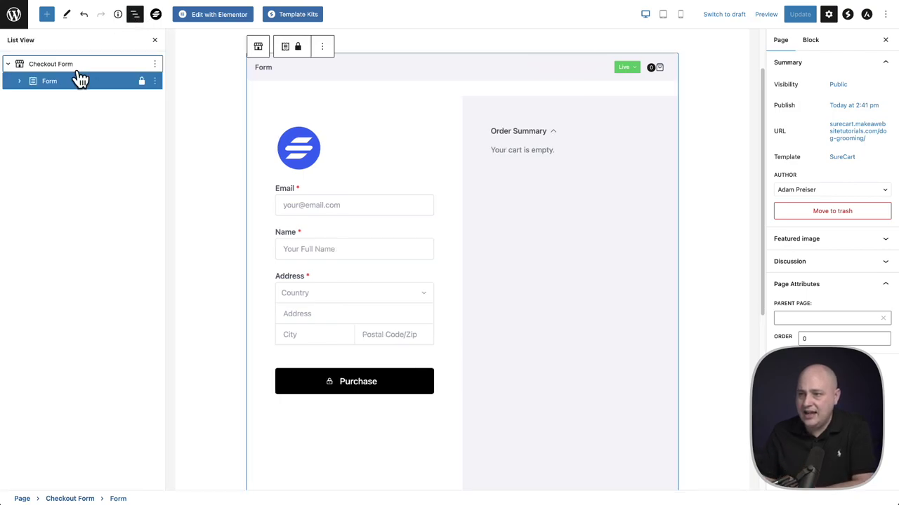
click(20, 82)
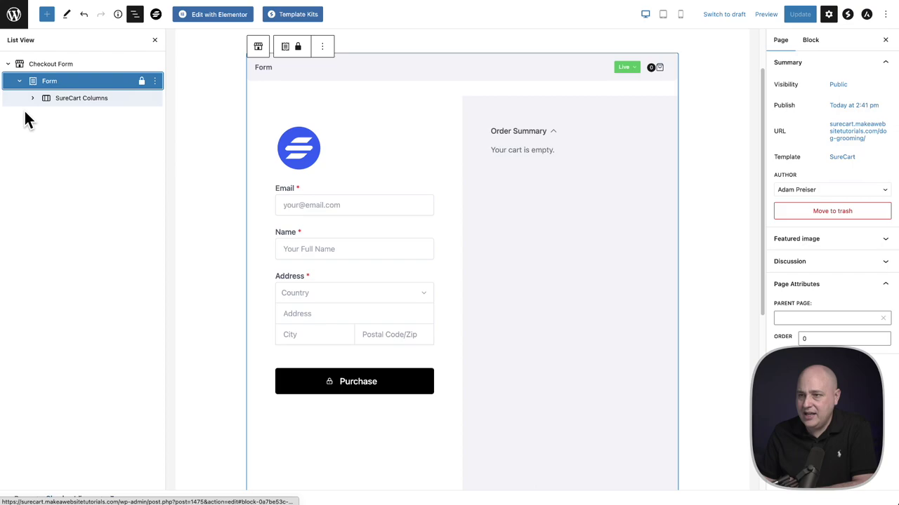
Expand the SureCart Columns block and both its columns in the block structure, and review the Store Logo block's settings
click(33, 98)
click(46, 116)
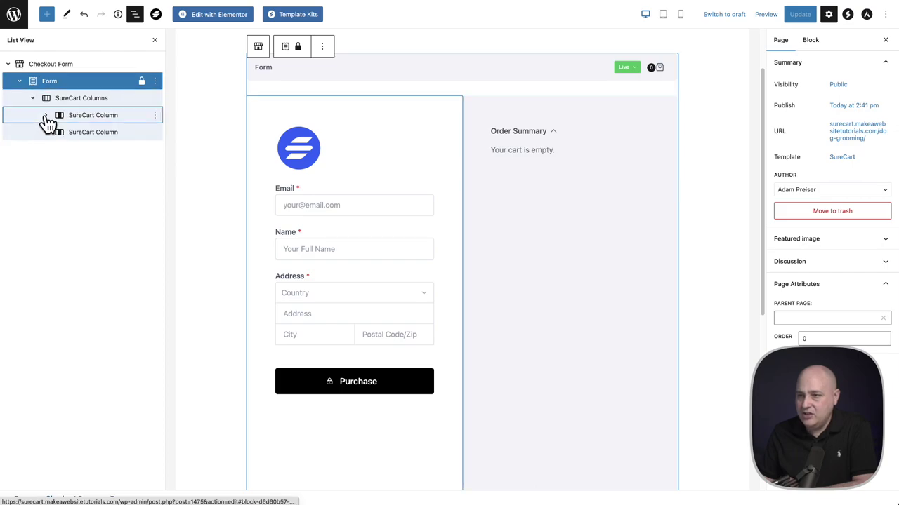
click(47, 236)
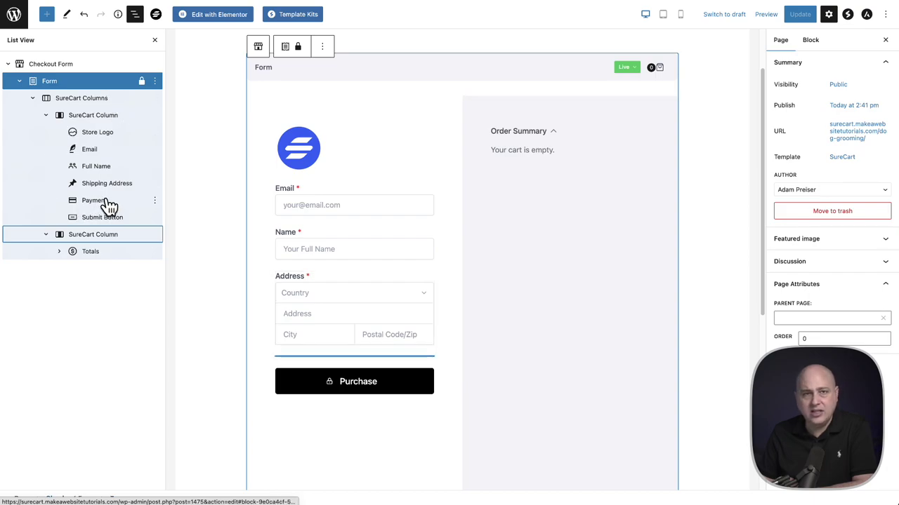
click(104, 140)
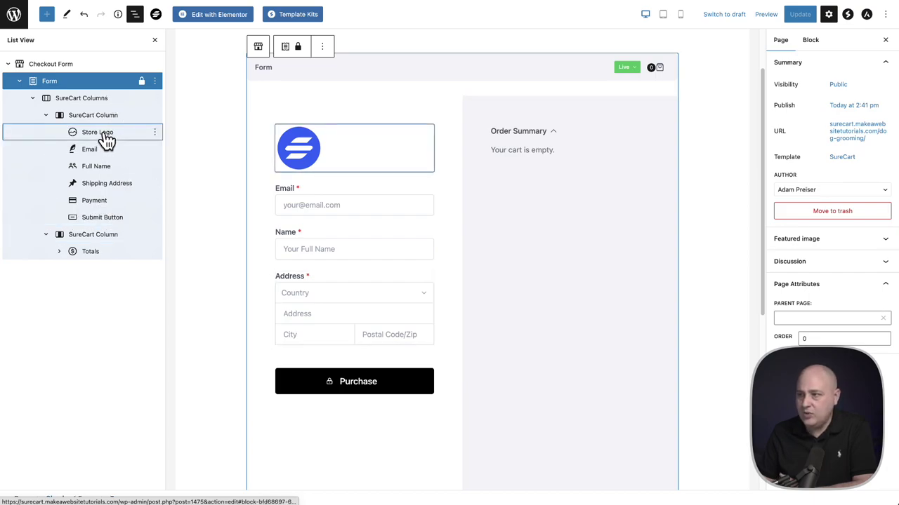
click(816, 43)
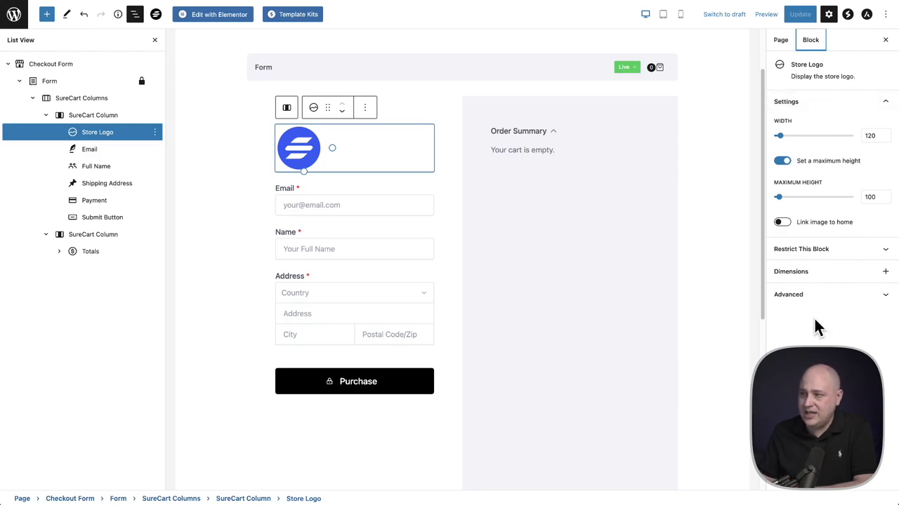
Reorder the SureCart columns so the one holding Totals comes before the one holding the checkout fields
click(49, 116)
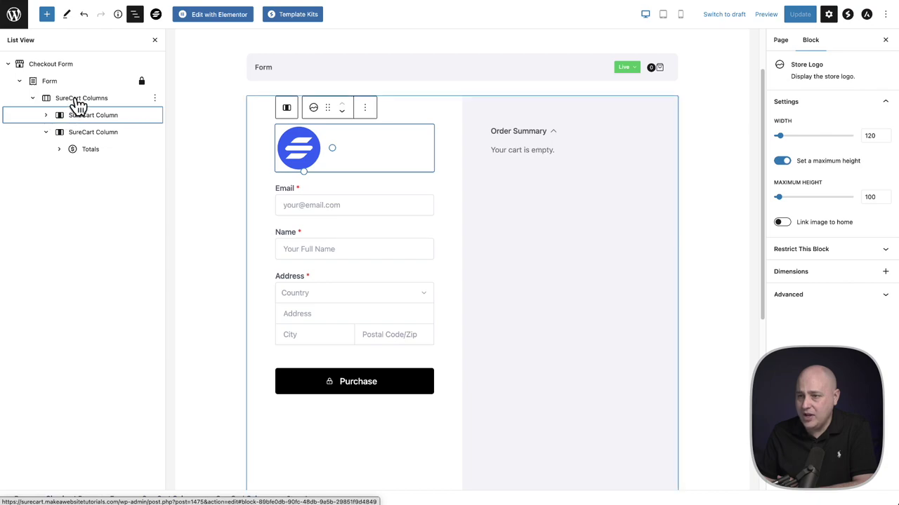
click(91, 137)
drag(89, 143, 89, 116)
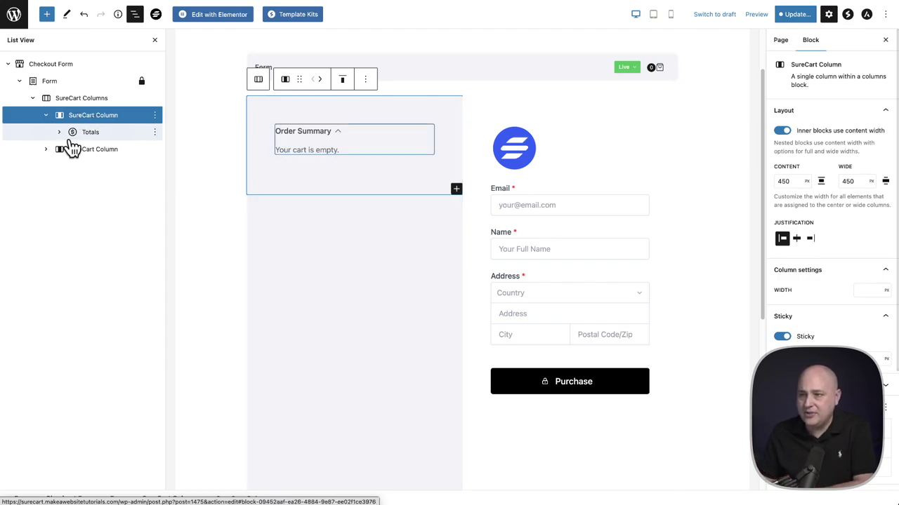
click(47, 150)
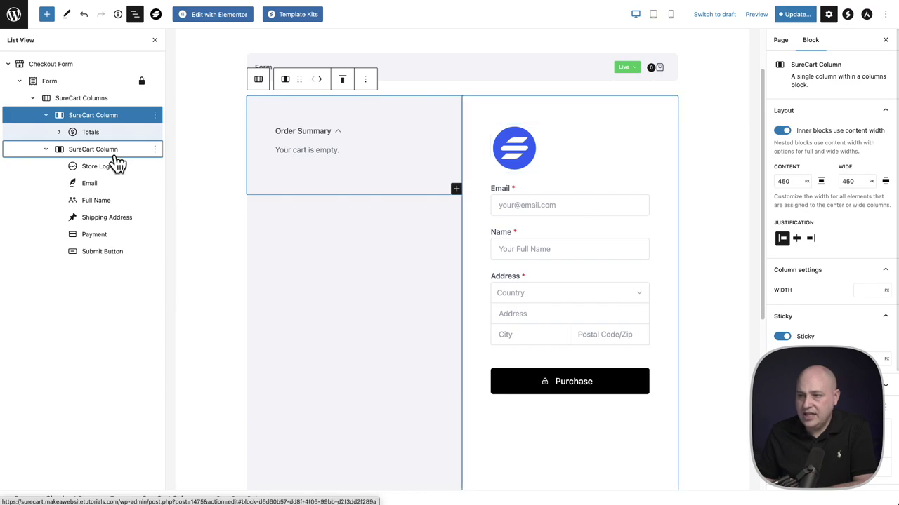
Set the background colour of the SureCart Columns block to the custom hex value FAFAFA
click(96, 118)
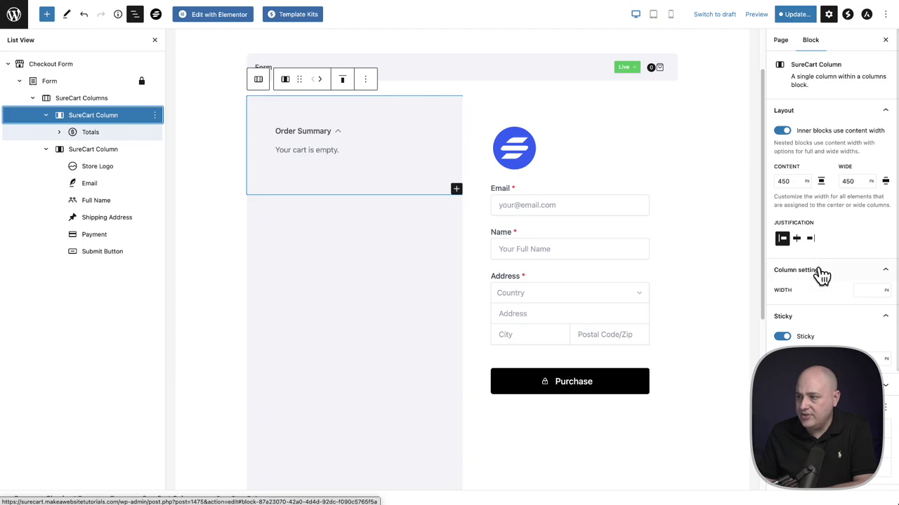
scroll(822, 273, down, 4)
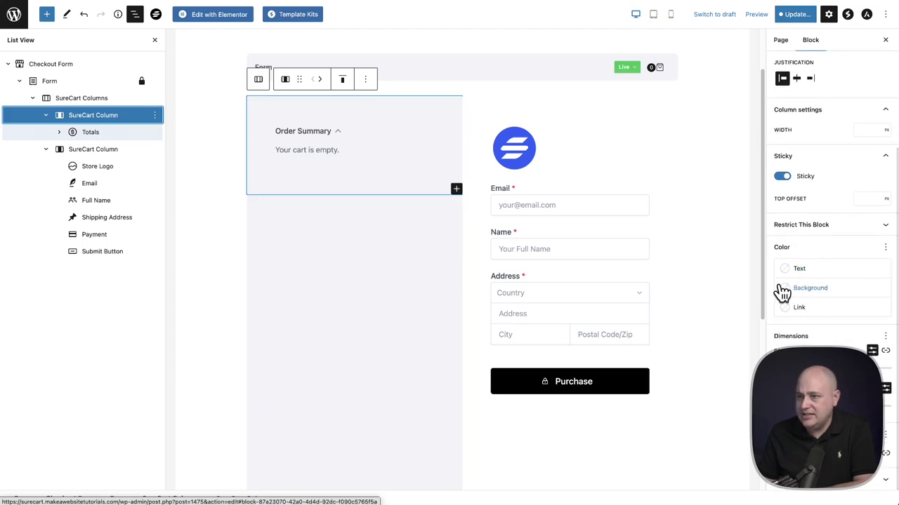
click(87, 100)
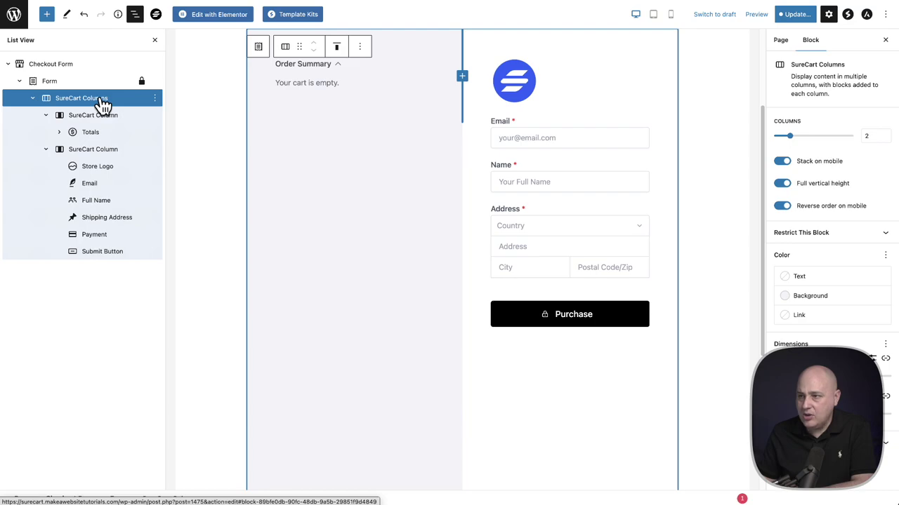
click(784, 300)
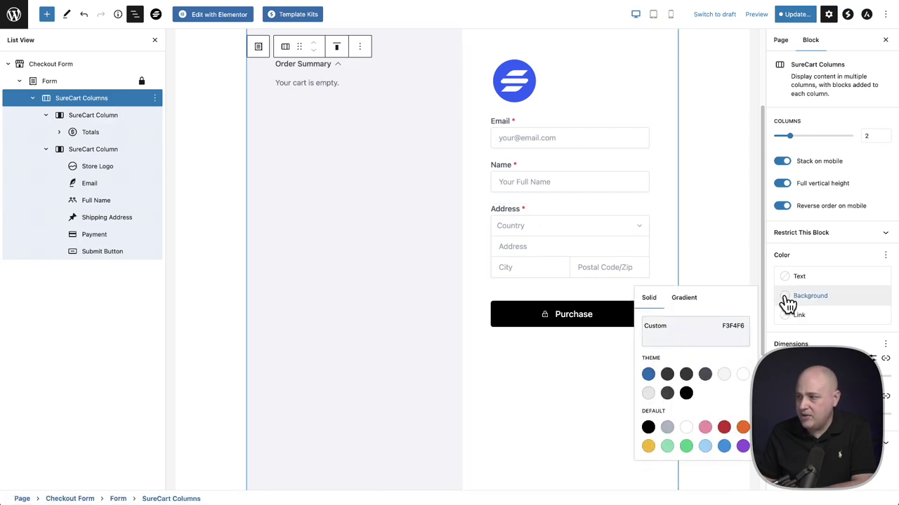
click(690, 330)
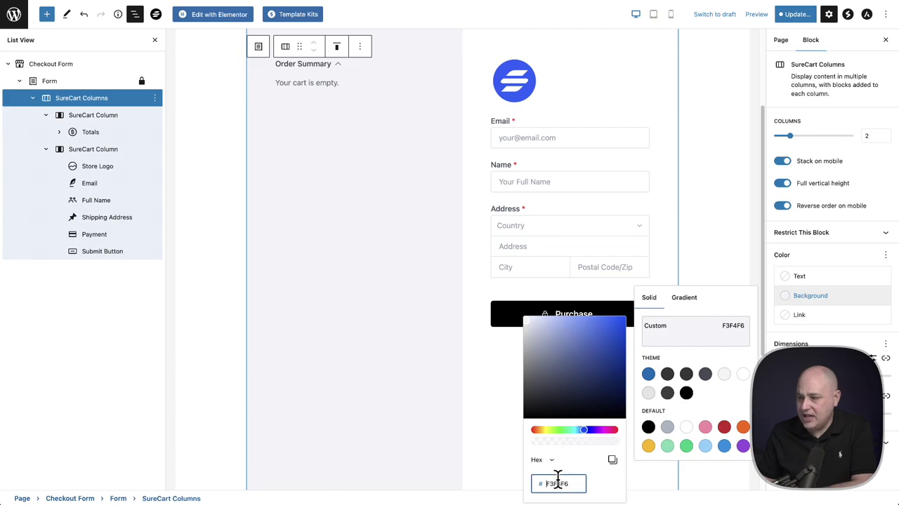
text(fafafa)
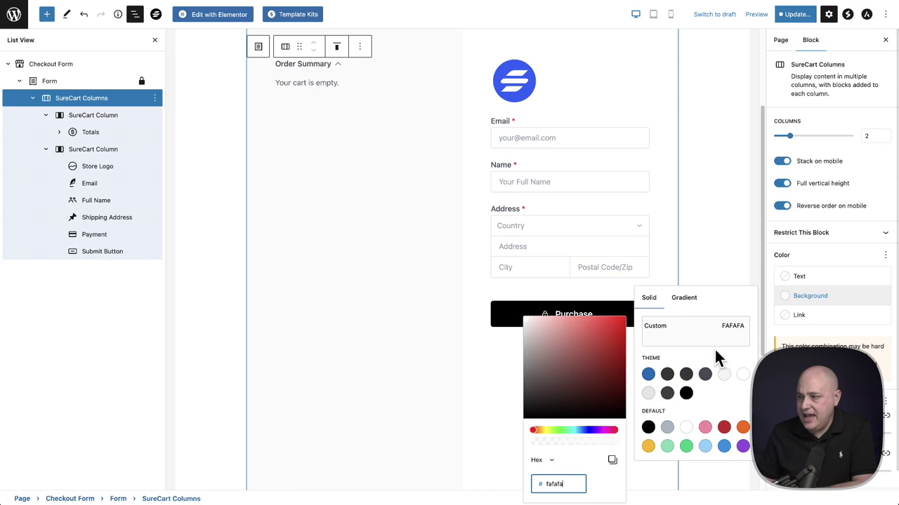
click(733, 300)
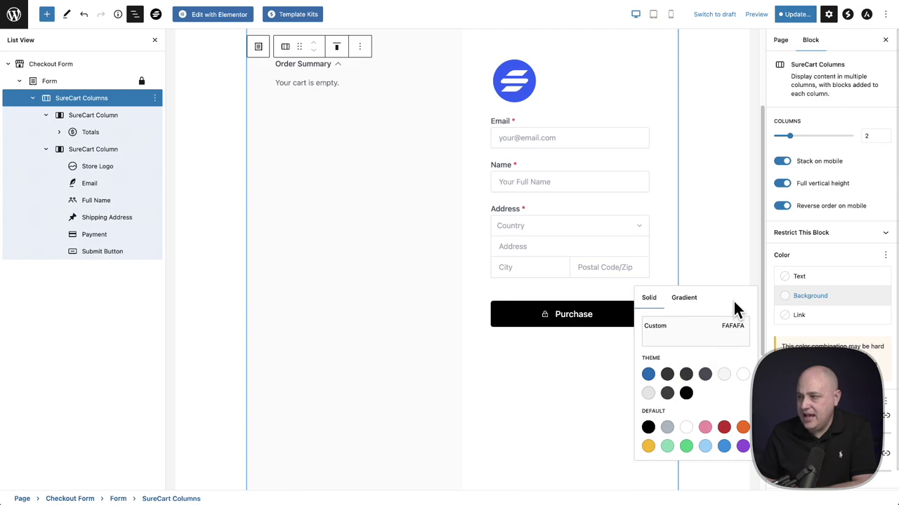
click(869, 301)
Turn off the reversed column order on mobile for the SureCart Columns block
scroll(330, 260, up, 3)
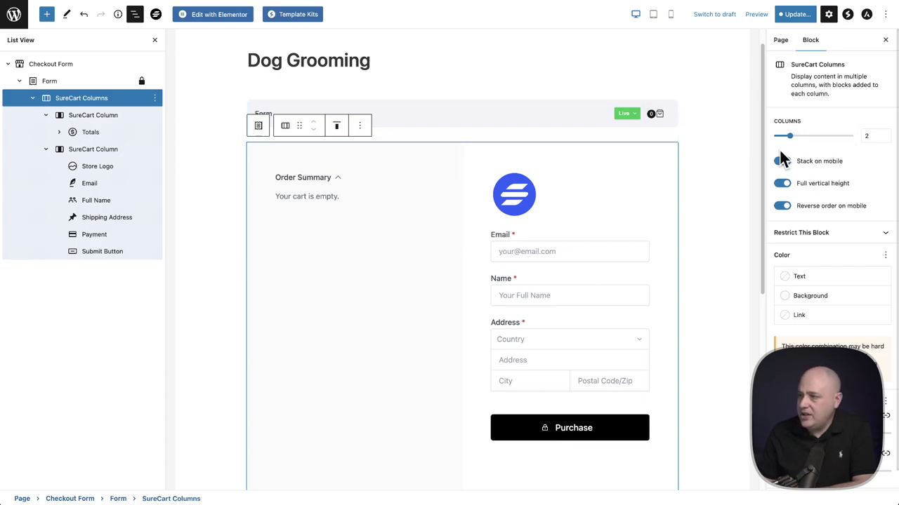
scroll(631, 175, up, 1)
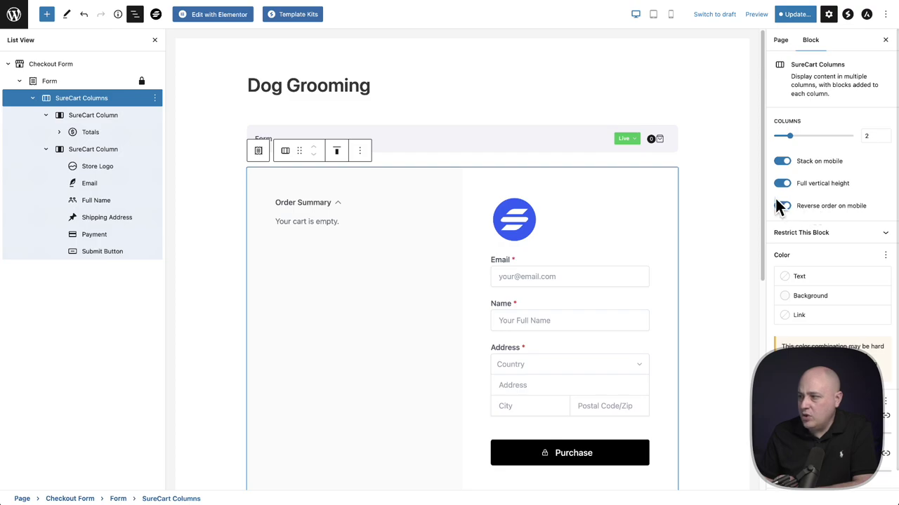
click(781, 207)
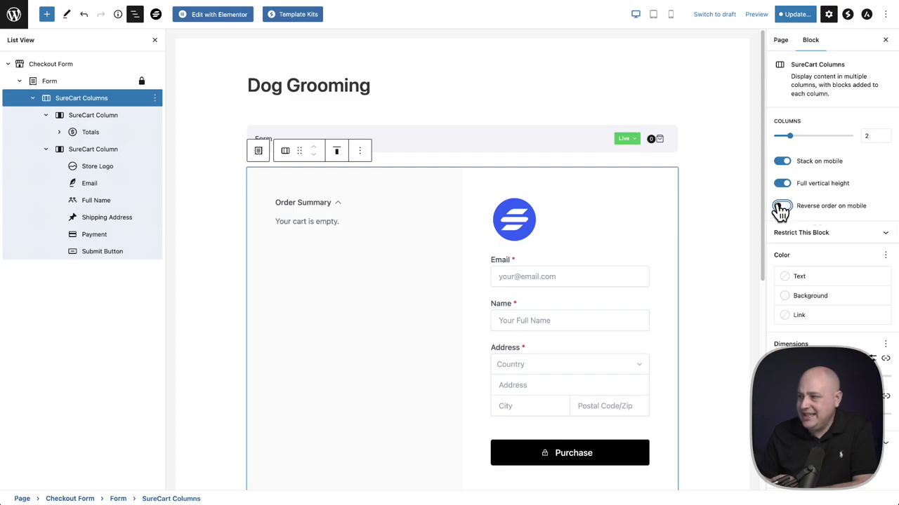
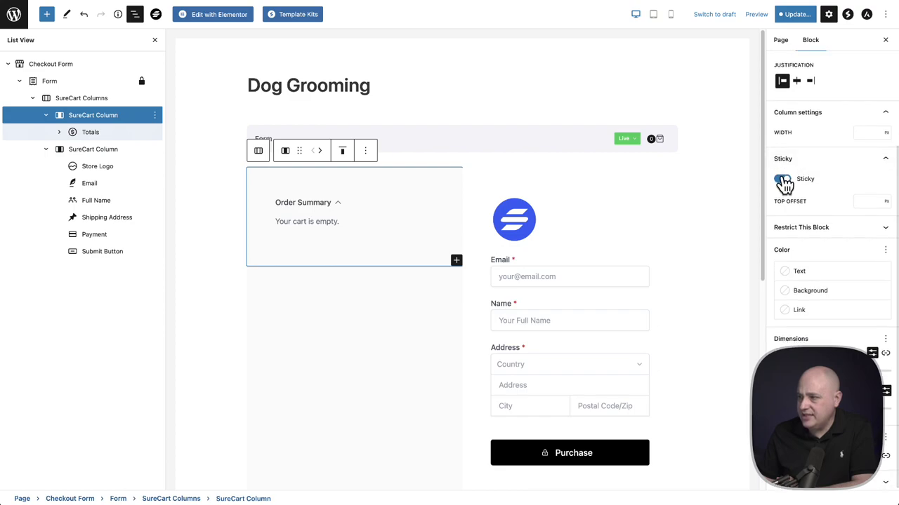
Toggle Sticky off and back on for the Order Summary column, and moderately increase that column's padding on all sides
click(782, 180)
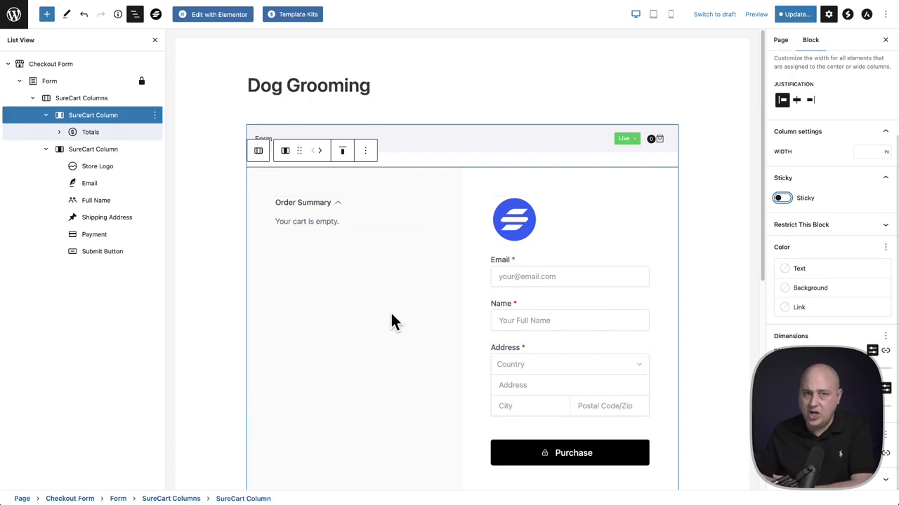
click(782, 198)
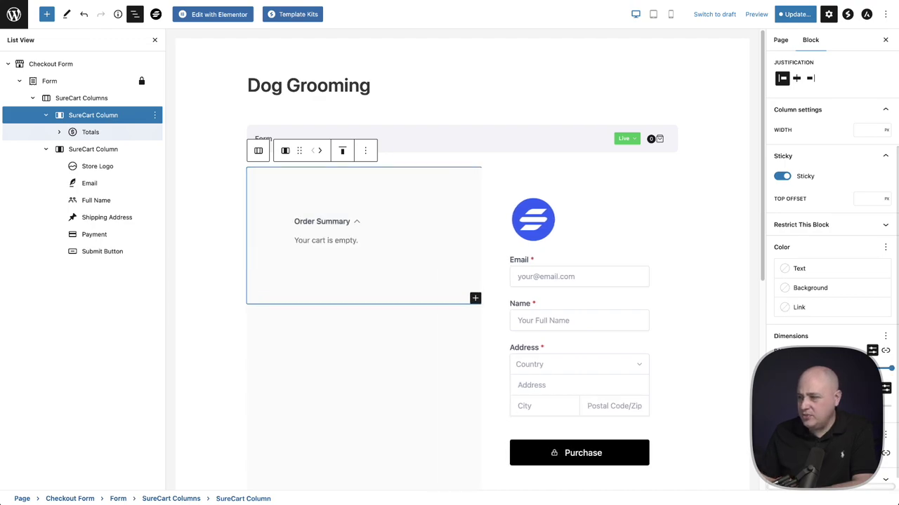
drag(890, 368, 881, 368)
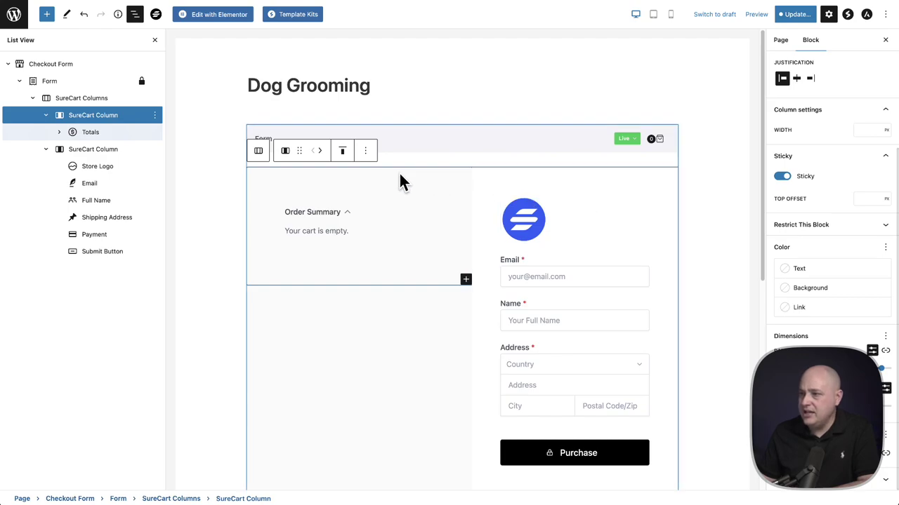
Set the checkout fields column's content width to 550 px with right justification, and increase its padding to match the Order Summary column
click(109, 154)
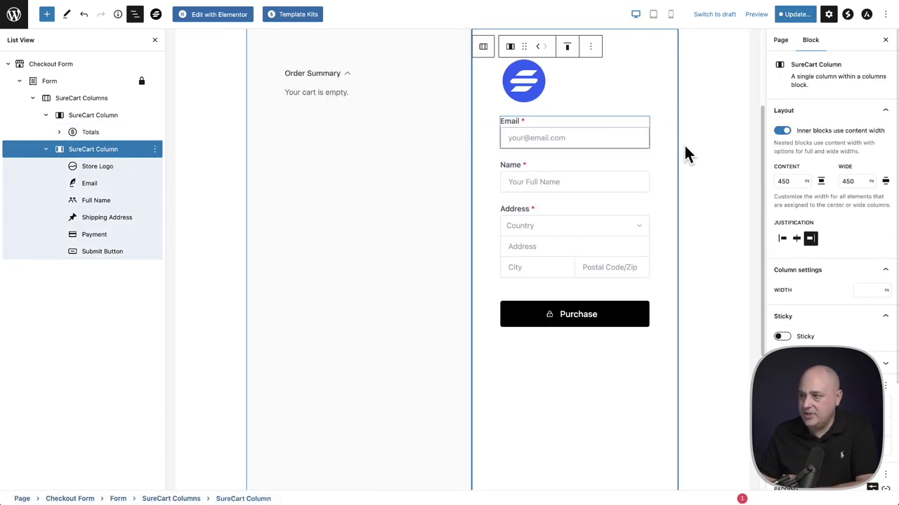
click(791, 181)
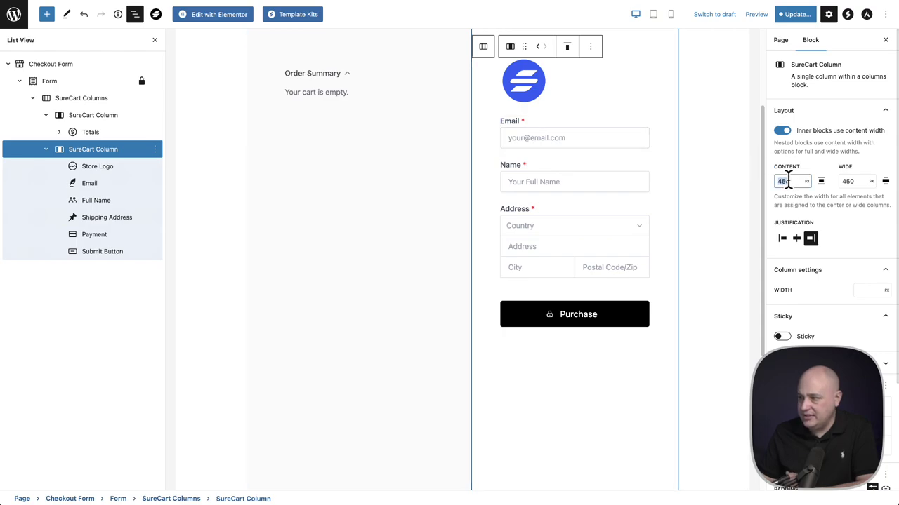
text(550)
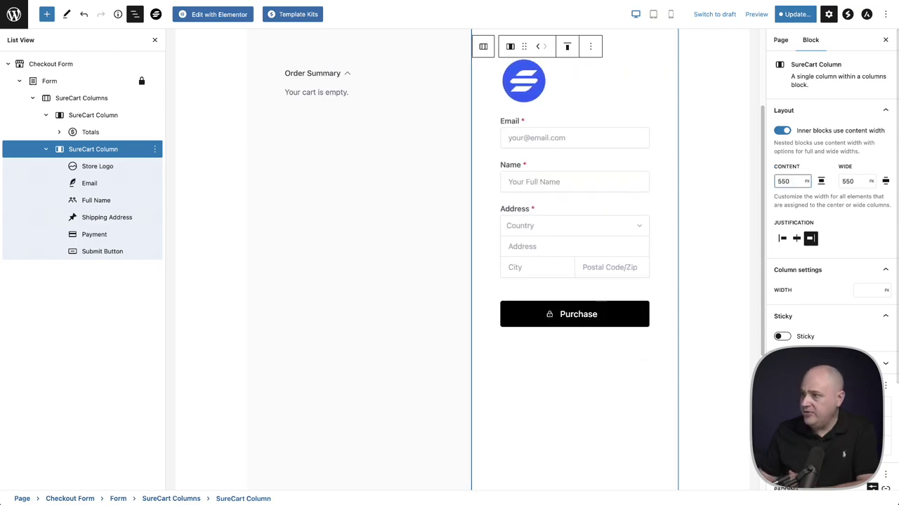
click(811, 238)
scroll(813, 234, down, 4)
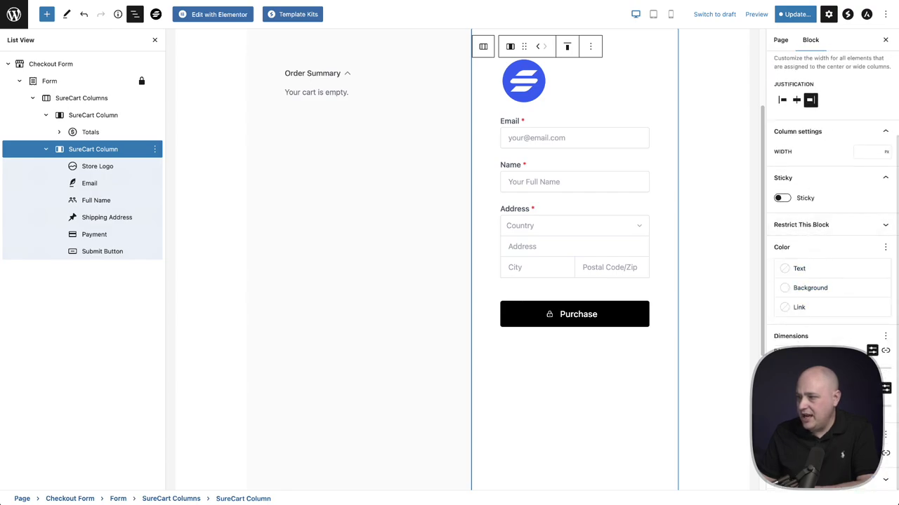
drag(874, 368, 881, 368)
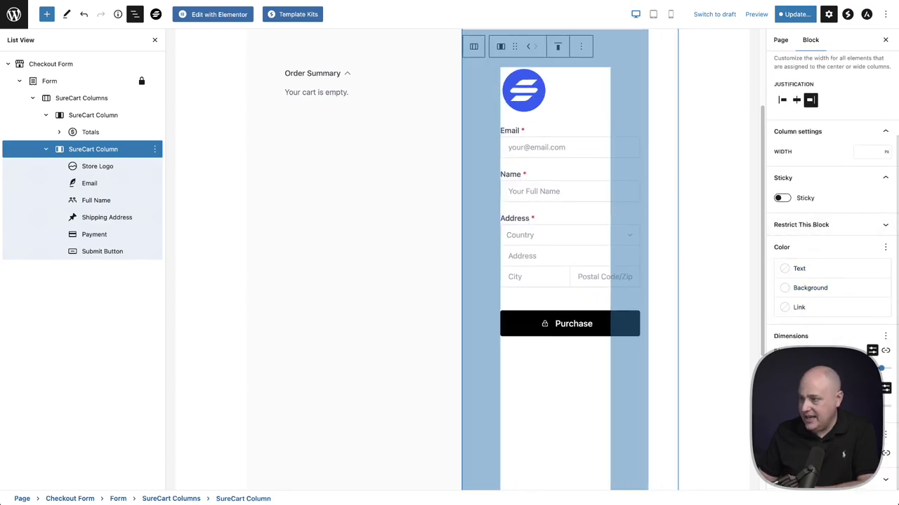
scroll(765, 246, up, 4)
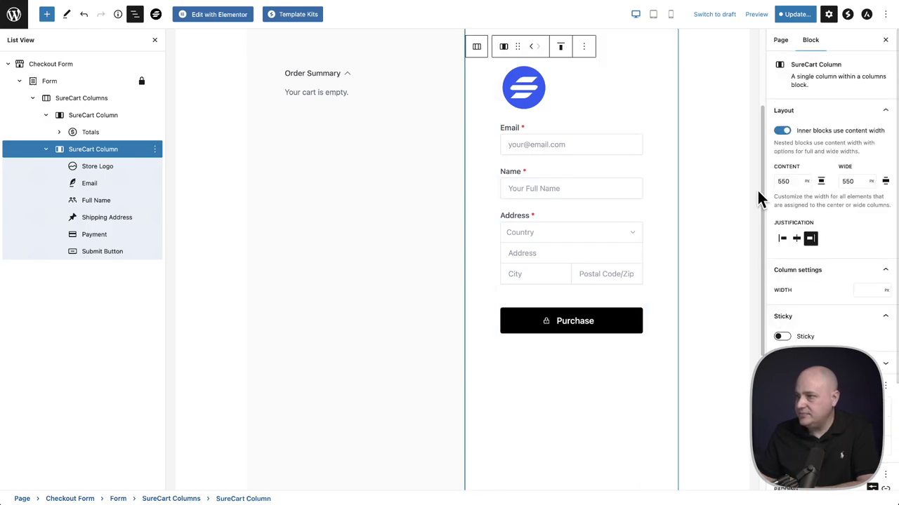
scroll(379, 208, up, 2)
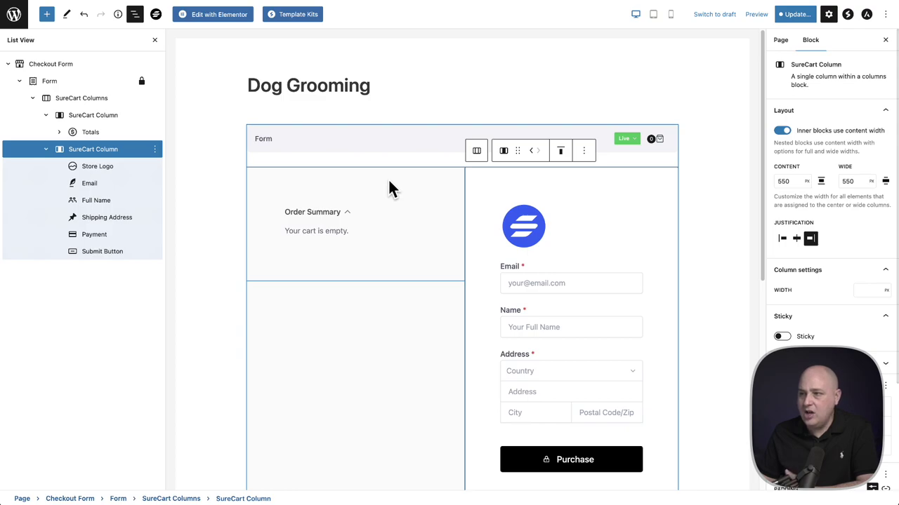
Insert an Image block below Totals in the Order Summary column and fill it with the poodle logo from the media library
click(390, 183)
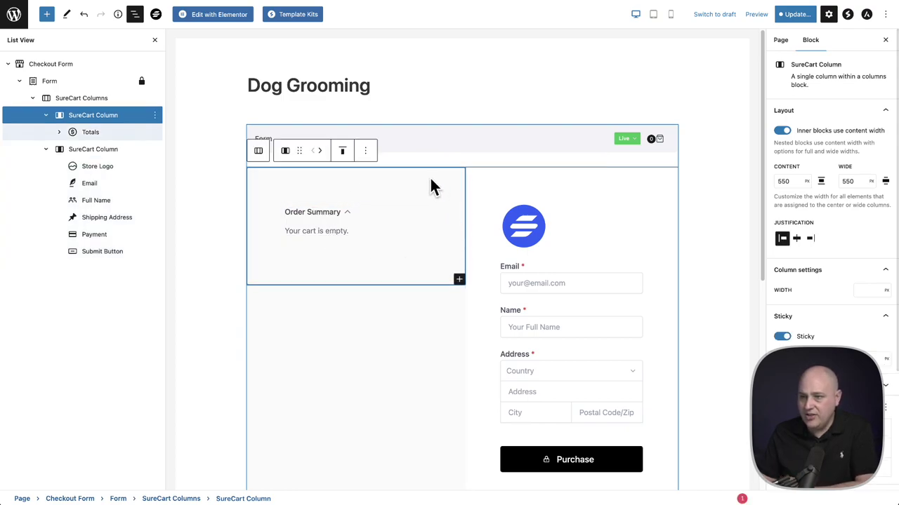
click(459, 281)
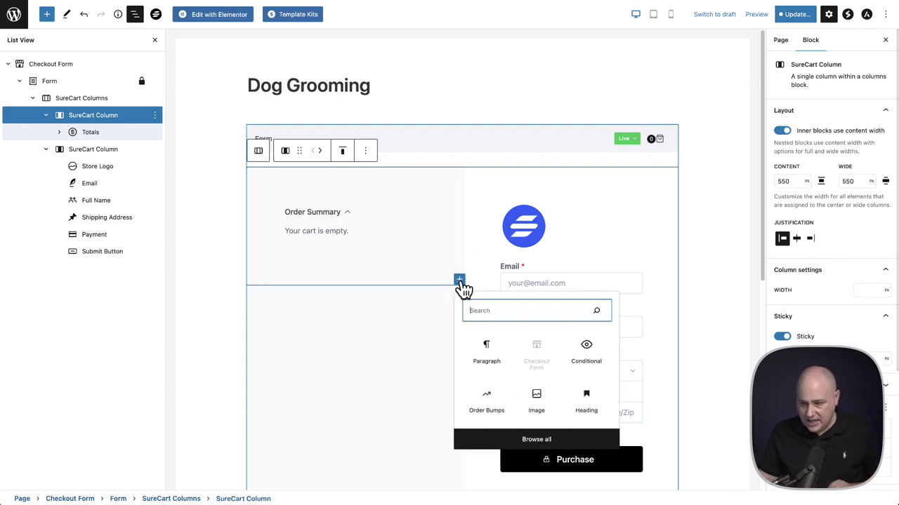
text(ima)
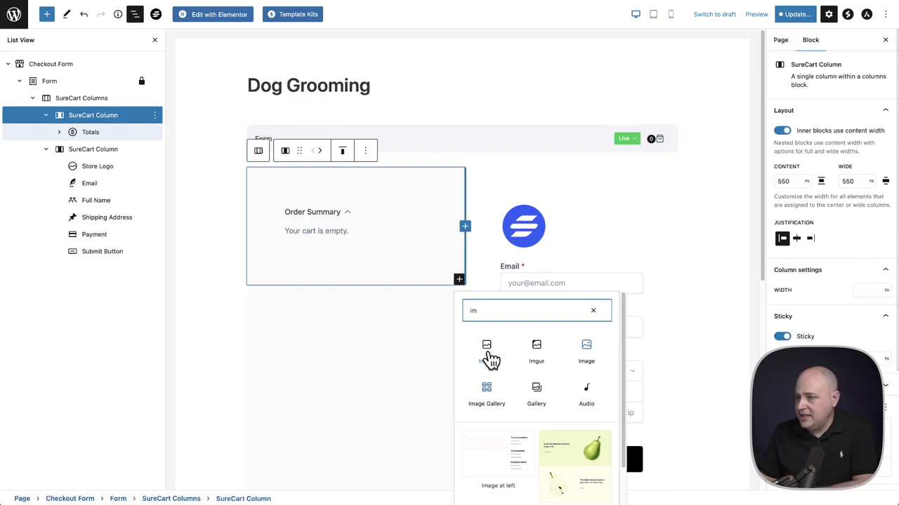
click(486, 355)
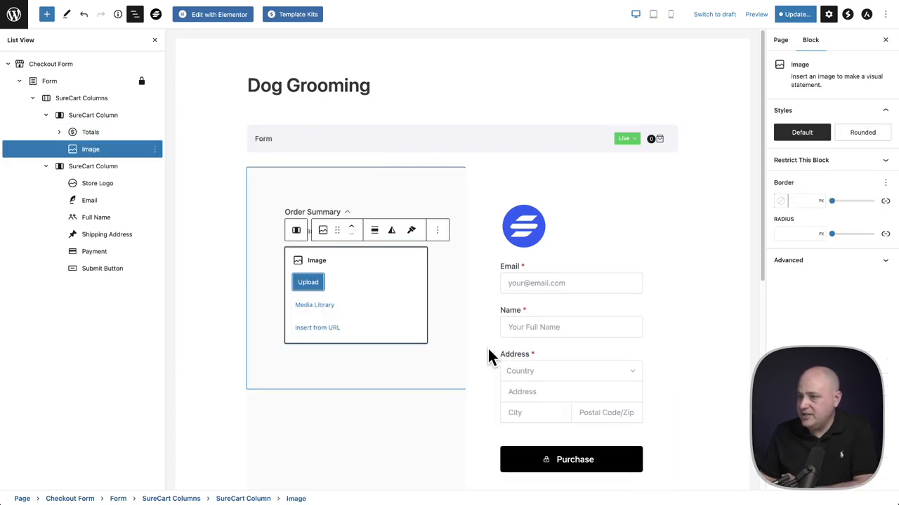
click(319, 306)
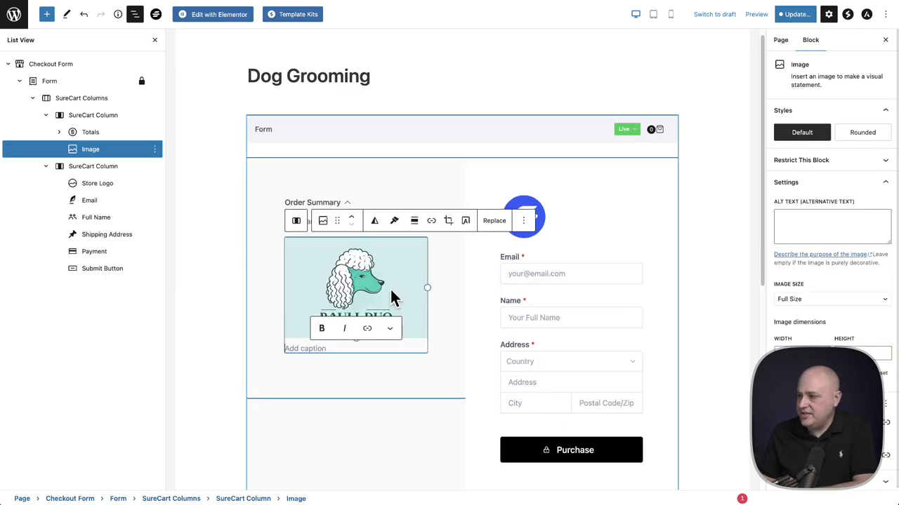
scroll(389, 291, down, 2)
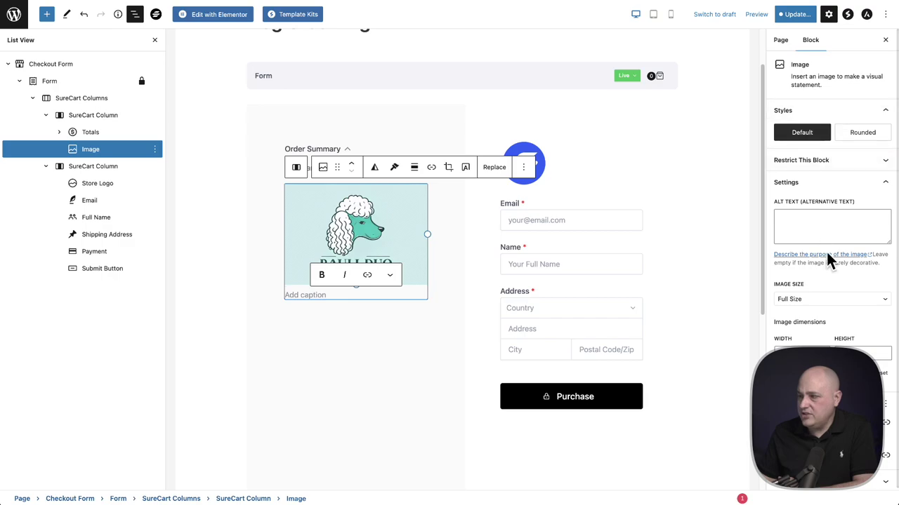
scroll(833, 261, down, 1)
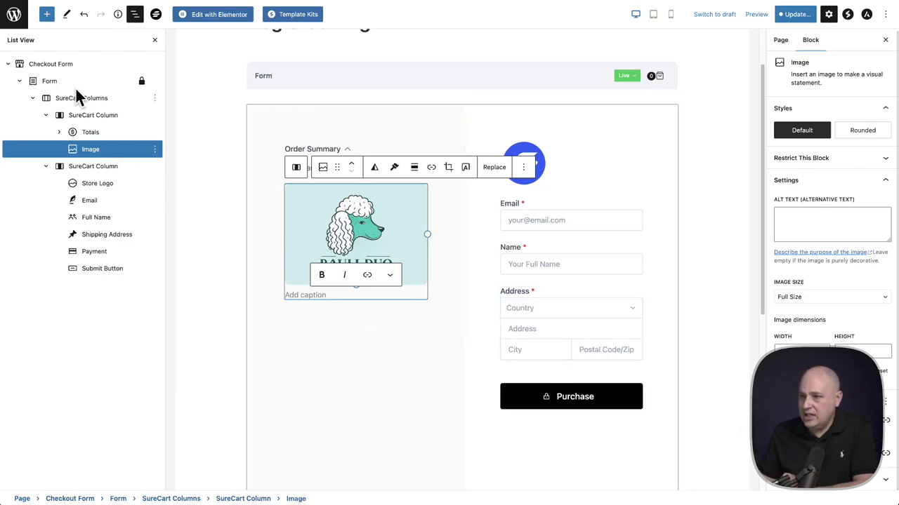
Add a Paragraph block below the poodle image in the Order Summary column reading "Dog Grooming University"
click(102, 122)
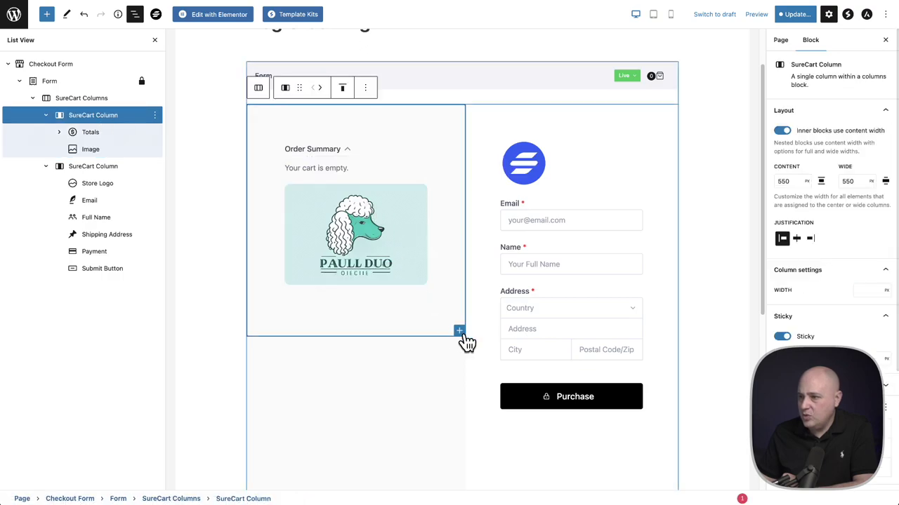
click(460, 332)
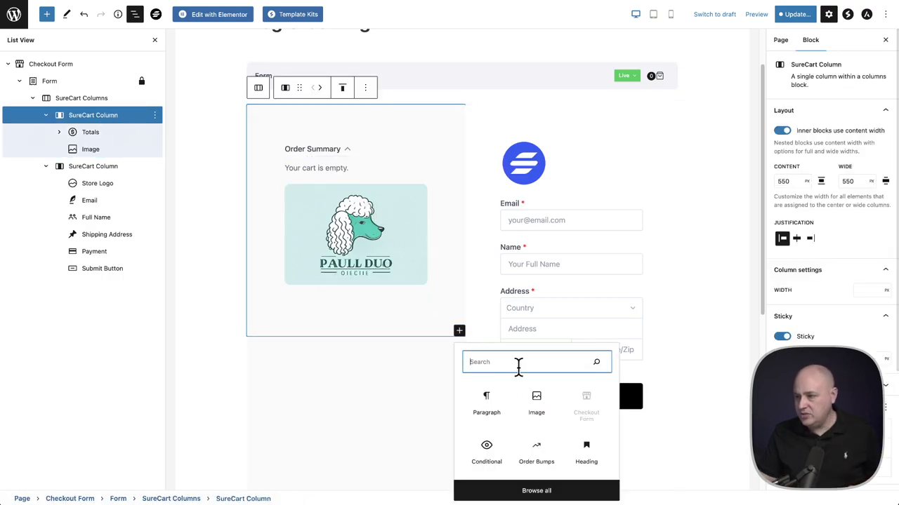
click(486, 397)
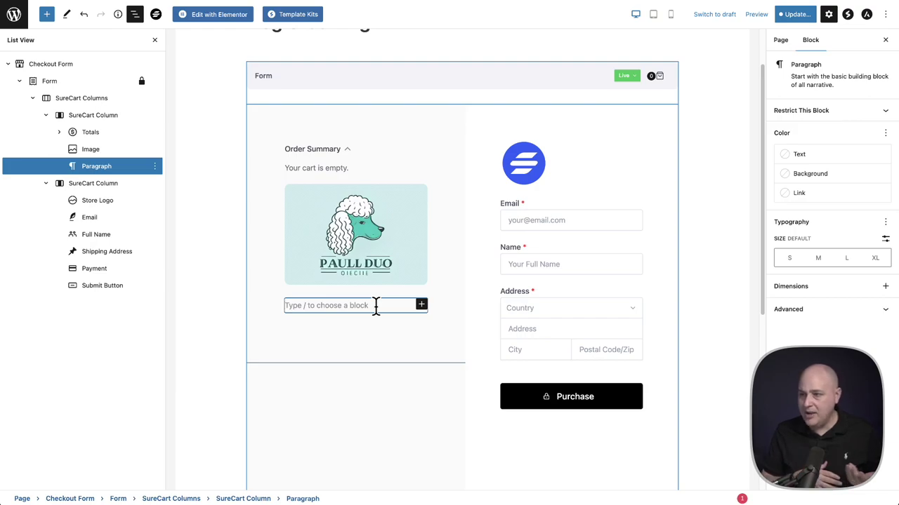
text(Dog Grooming University)
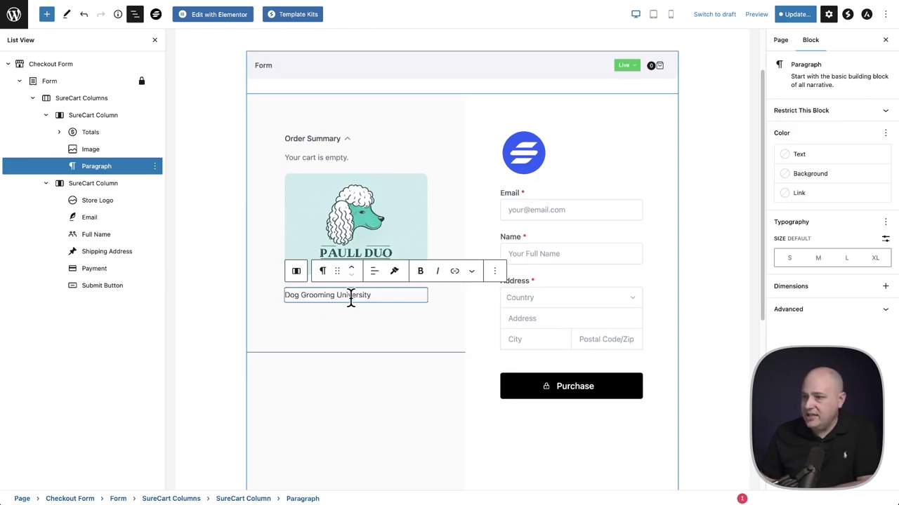
Make the whole "Dog Grooming University" paragraph bold and set its custom font size to 18 px
triple_click(351, 296)
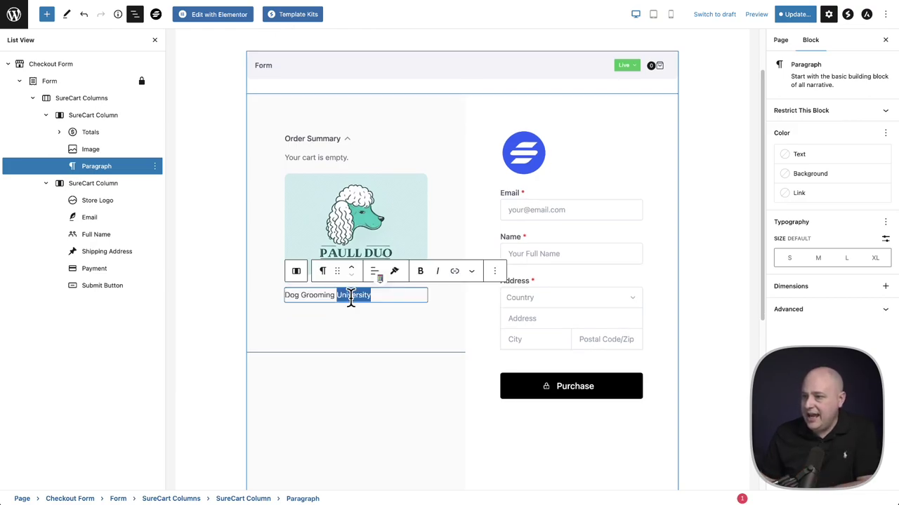
click(421, 272)
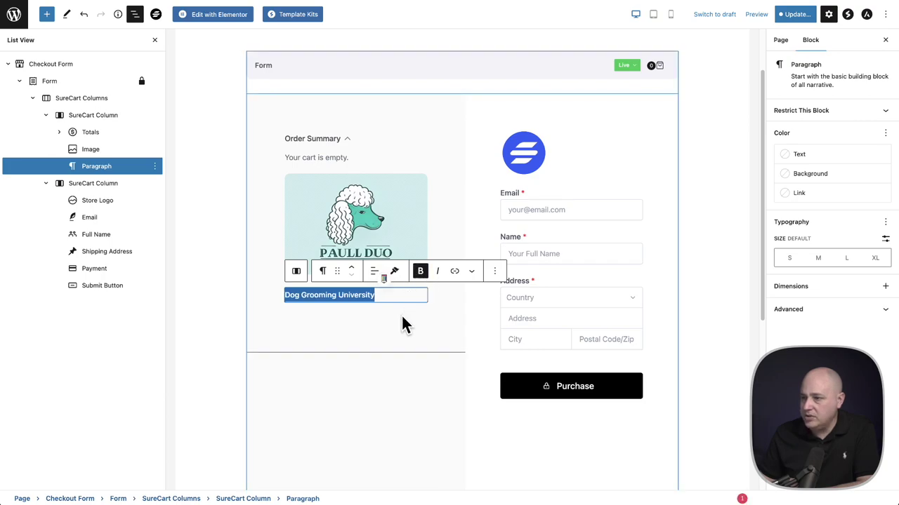
click(822, 228)
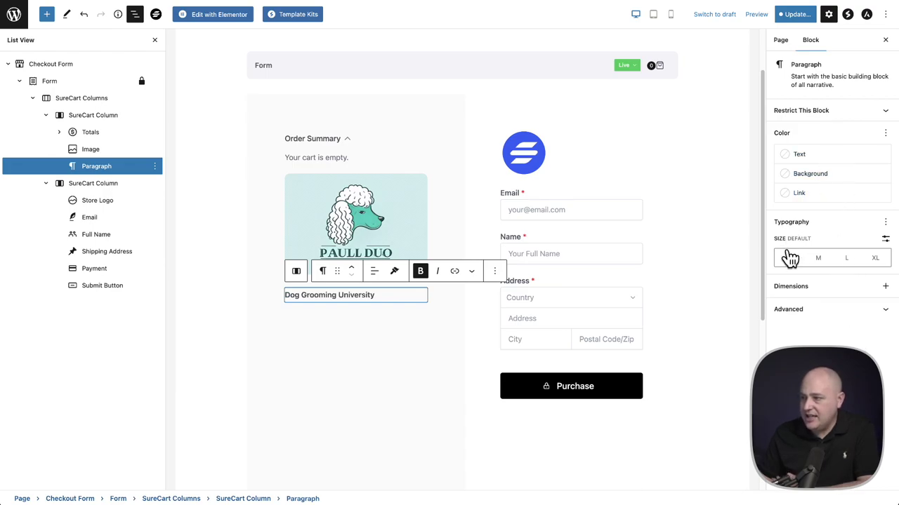
click(887, 241)
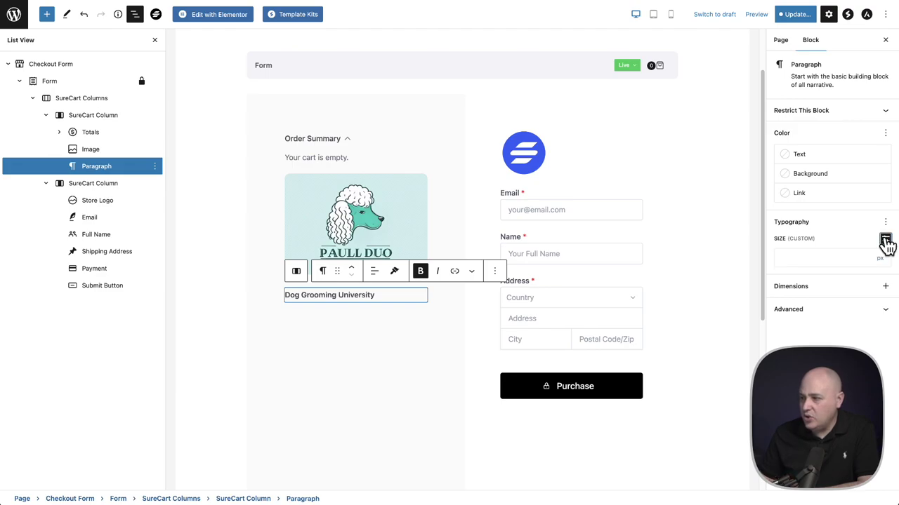
click(778, 258)
text(18)
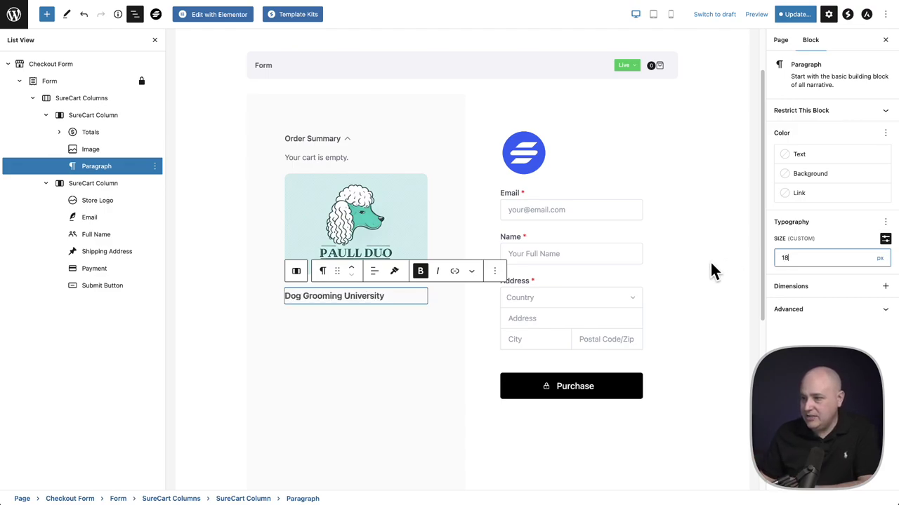
Add a second paragraph directly below "Dog Grooming University" reading "Learn how to groom poodles."
triple_click(388, 296)
click(387, 296)
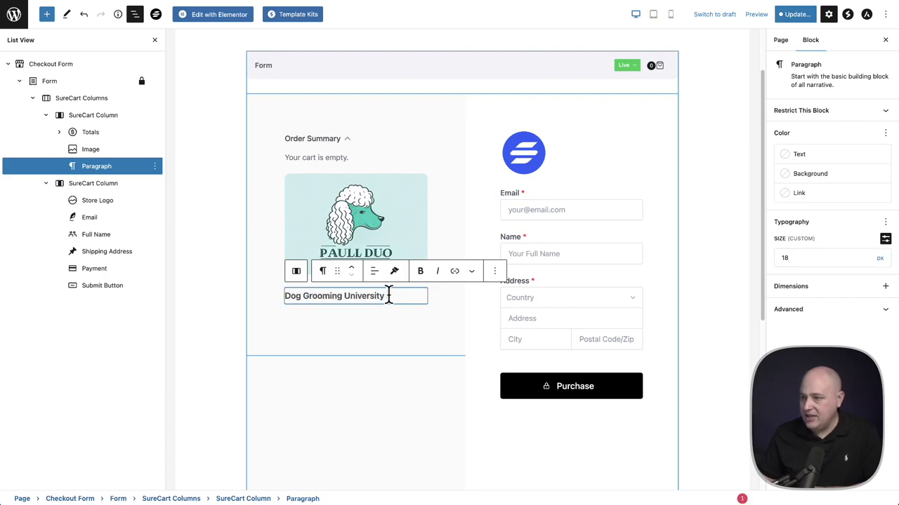
key(Return)
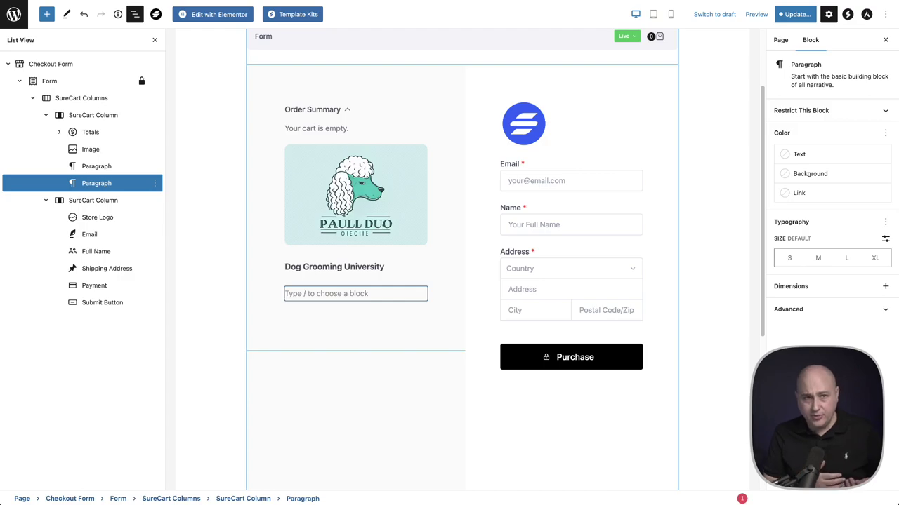
text(Learn how to groom poodles.)
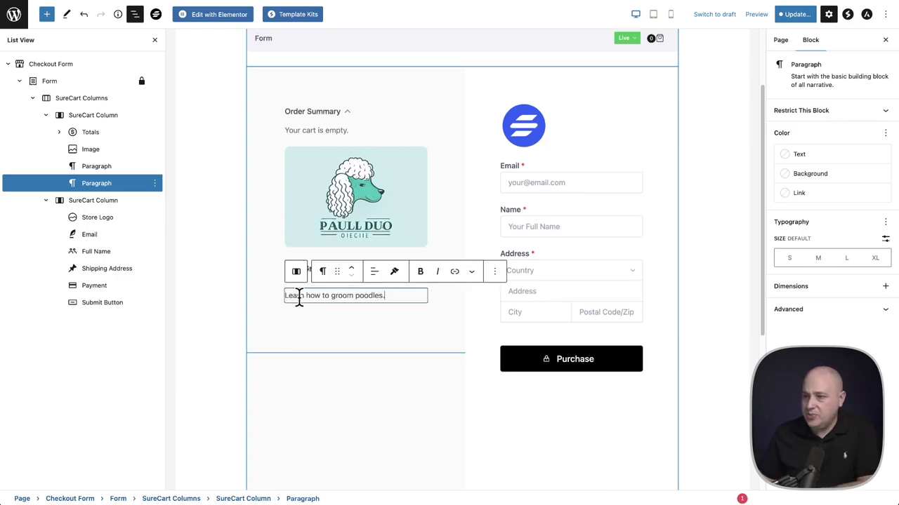
Insert a Price Selector block below the two paragraphs at the end of the Order Summary column
click(387, 323)
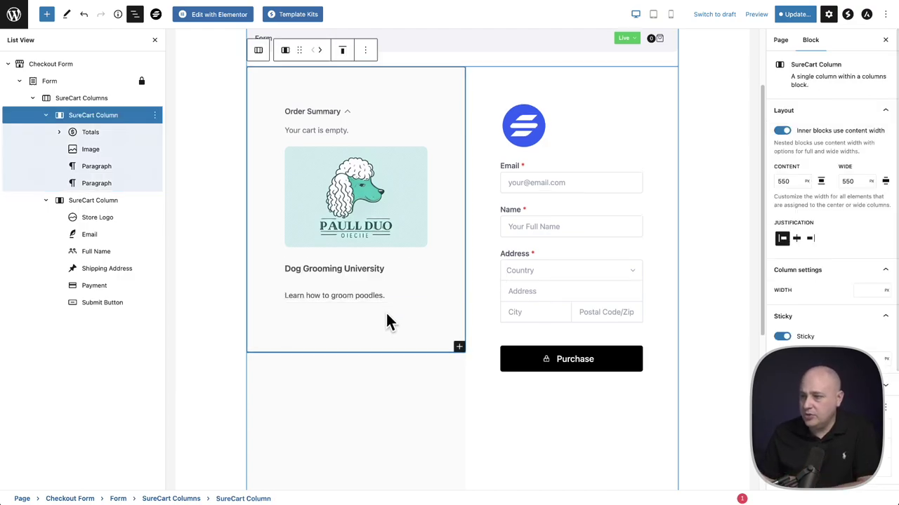
click(459, 346)
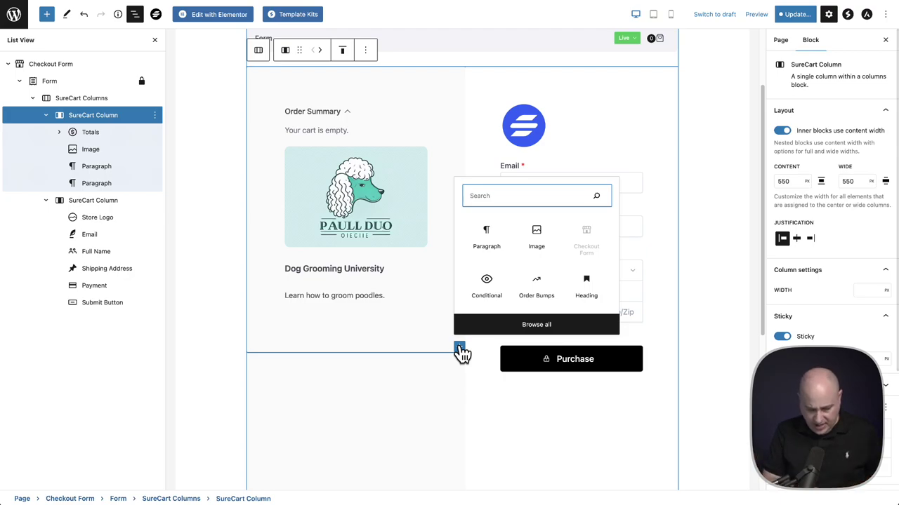
text(price)
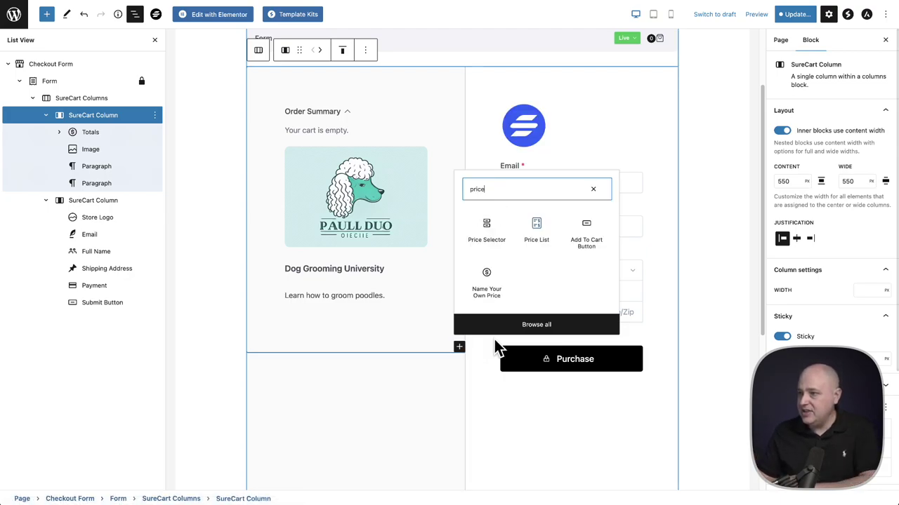
click(488, 224)
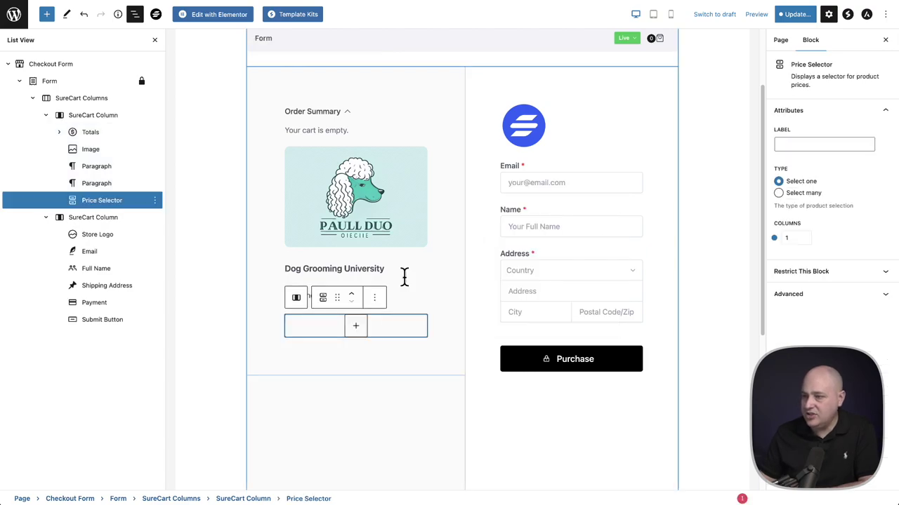
Add a price choice to the Price Selector using the Membership product's $199.00 every year price
click(357, 330)
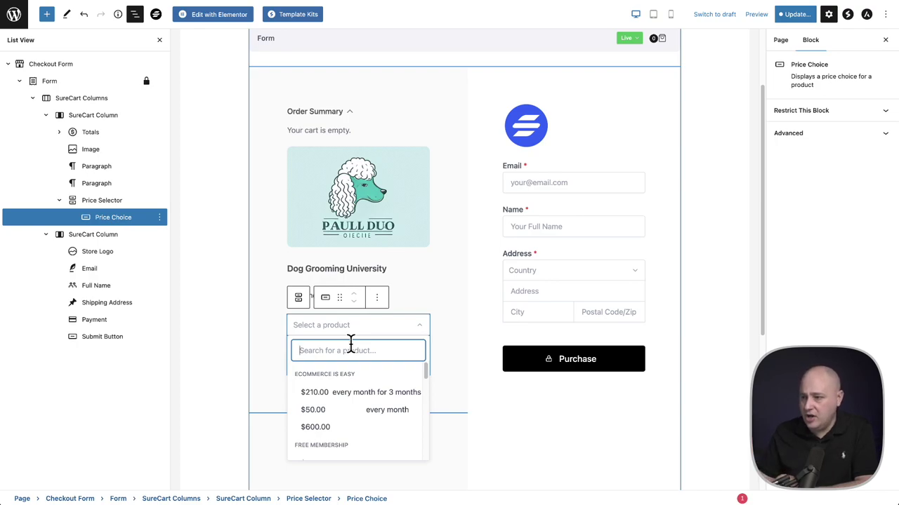
scroll(382, 419, down, 3)
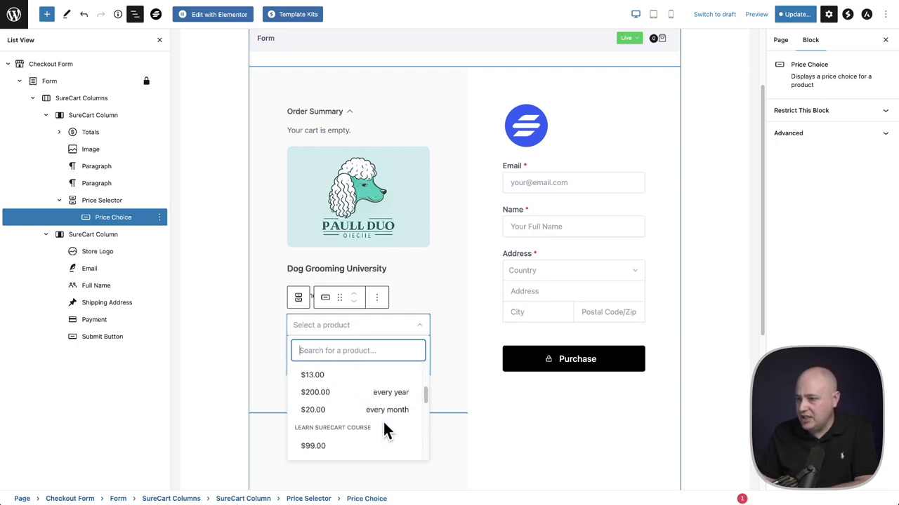
scroll(383, 423, down, 2)
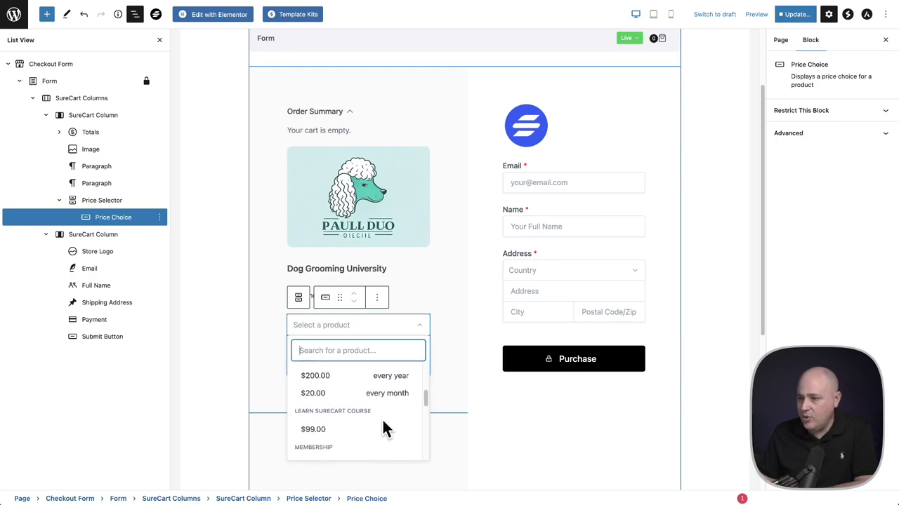
scroll(384, 428, down, 3)
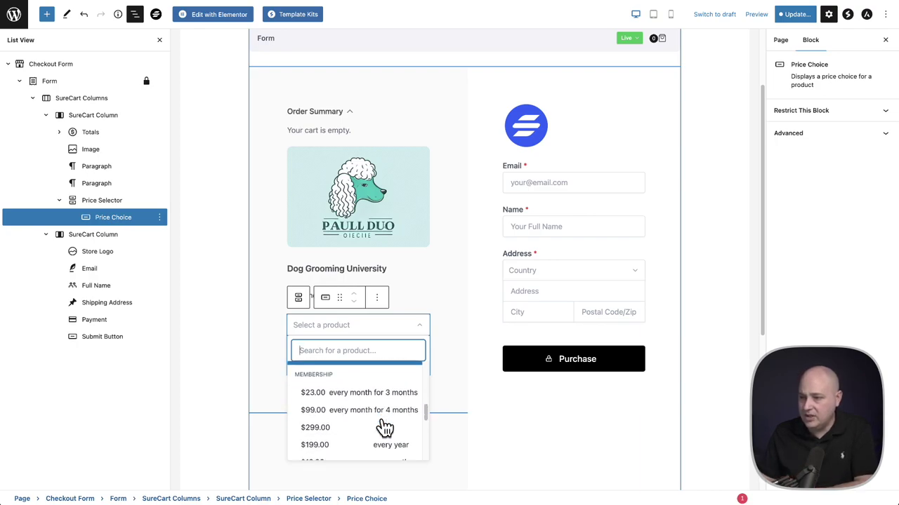
scroll(383, 426, down, 1)
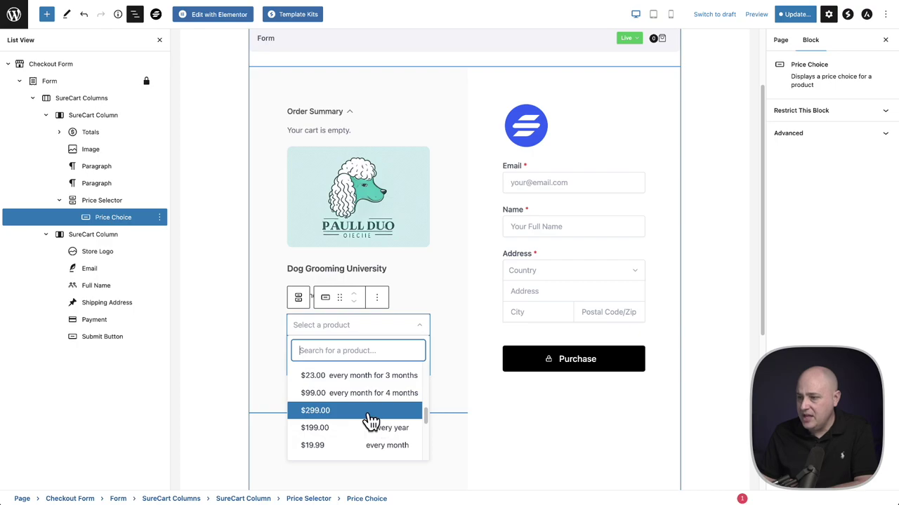
click(345, 427)
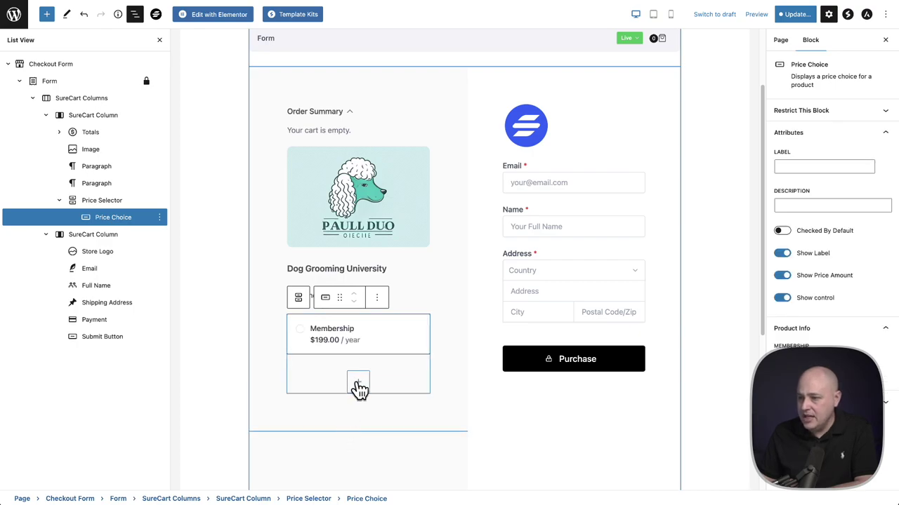
Add a second price choice to the Price Selector using the Membership product's one-time $299.00 price
click(358, 386)
scroll(362, 449, down, 5)
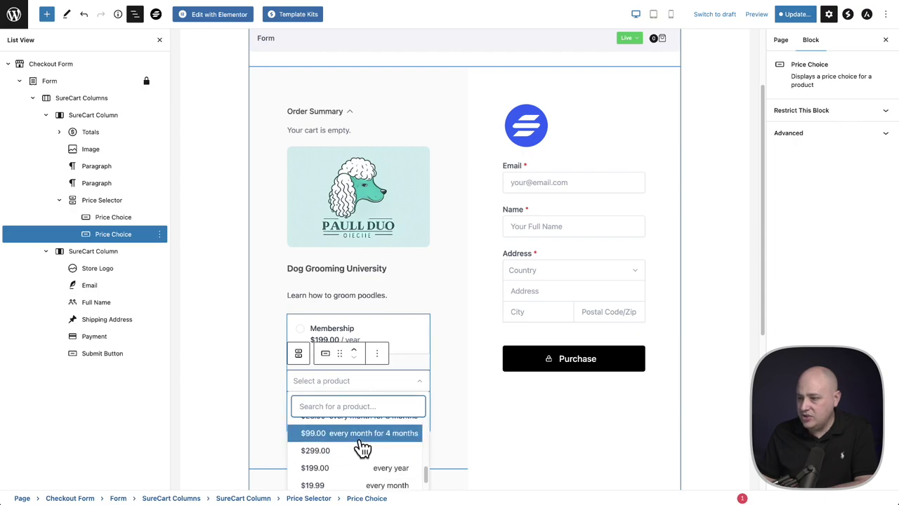
click(358, 451)
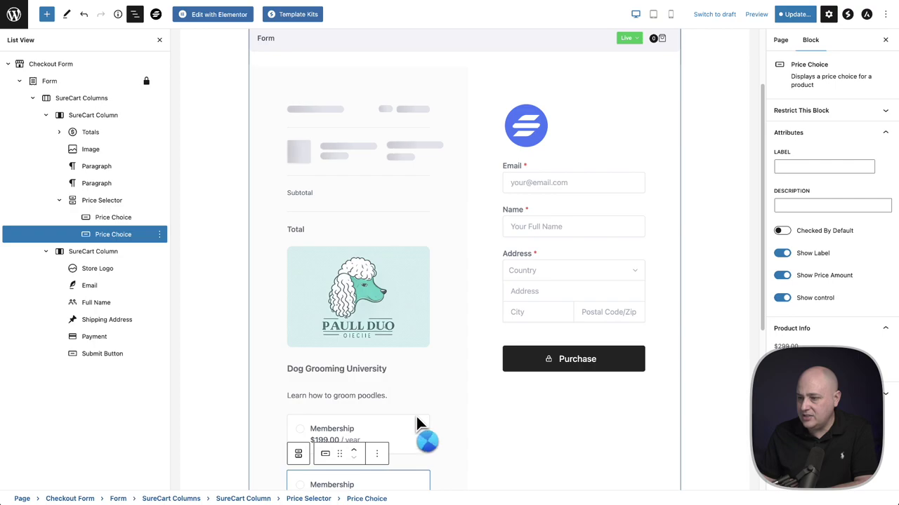
scroll(462, 395, down, 2)
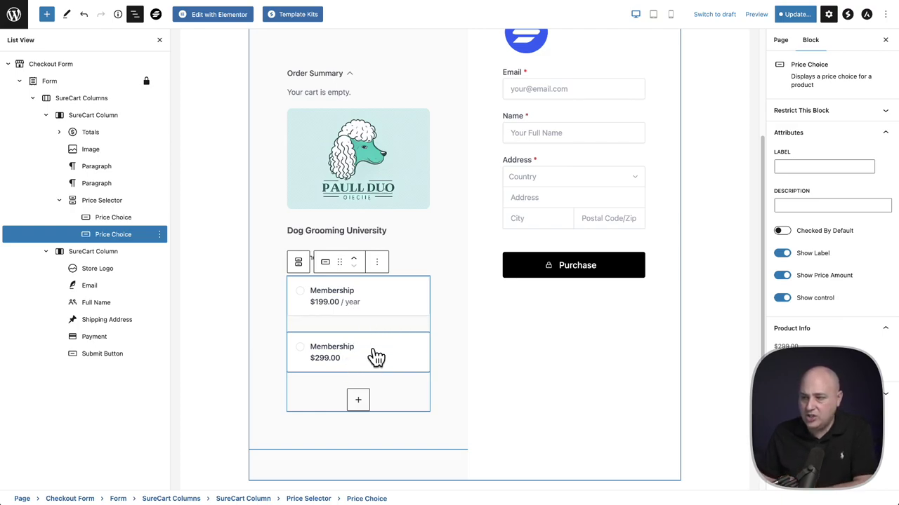
Label the $199.00 per year price choice "Yearly access", leaving its description empty
click(381, 304)
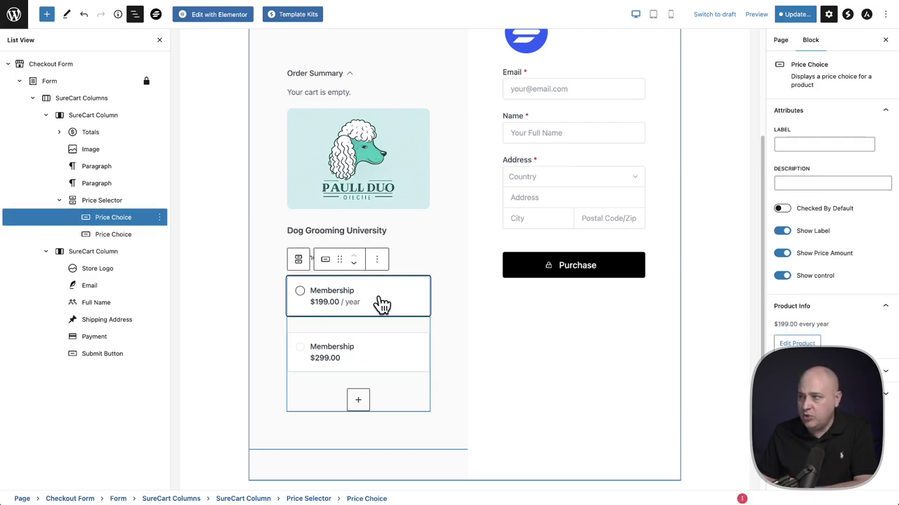
click(790, 146)
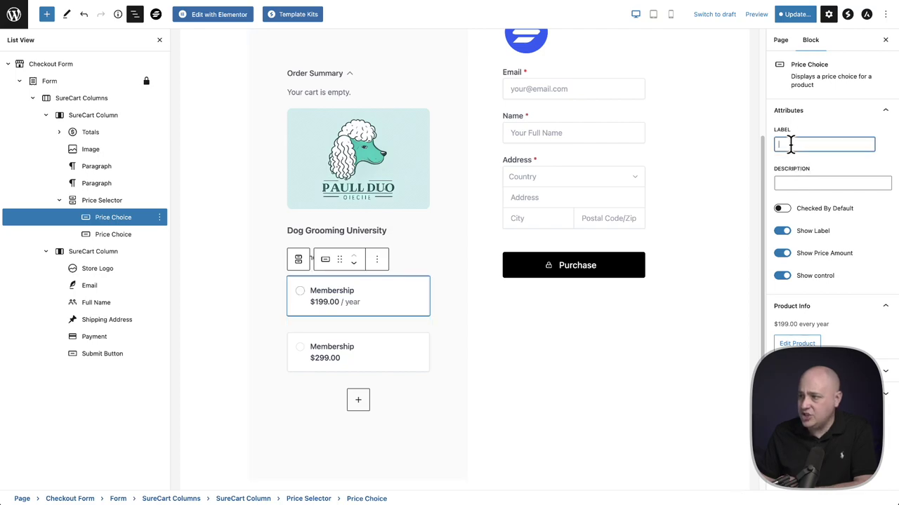
click(792, 184)
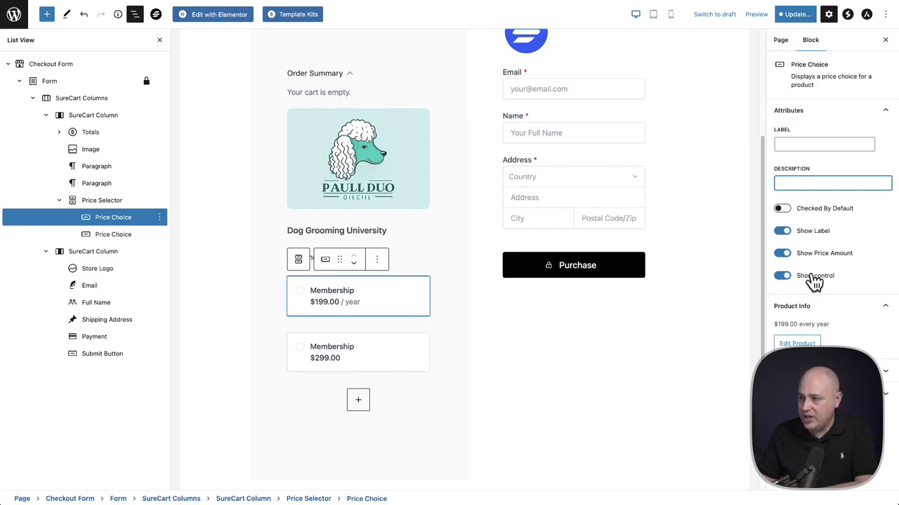
click(795, 144)
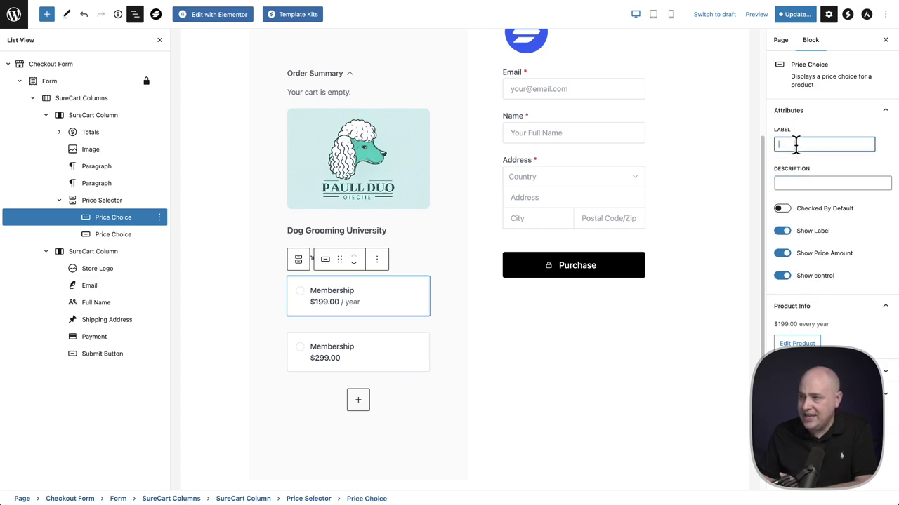
text(Yearly access)
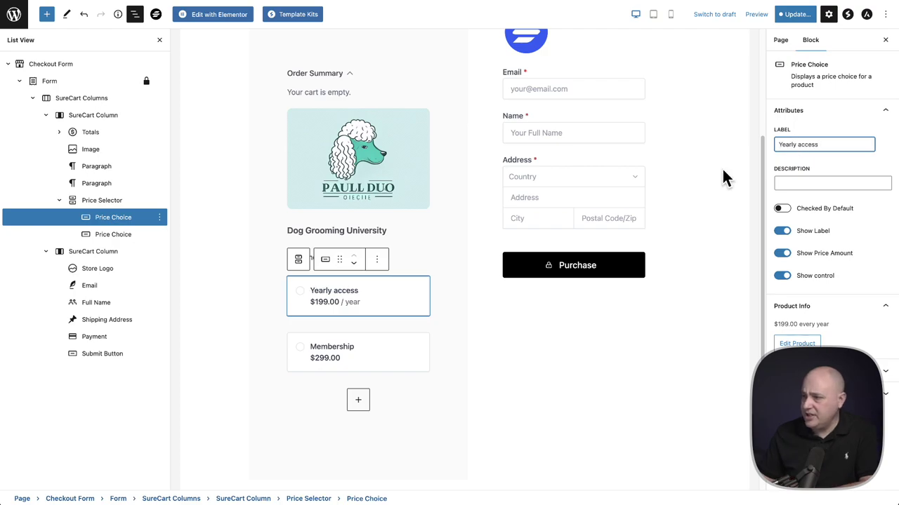
Label the $299.00 price choice "Lifetime Access"
click(380, 356)
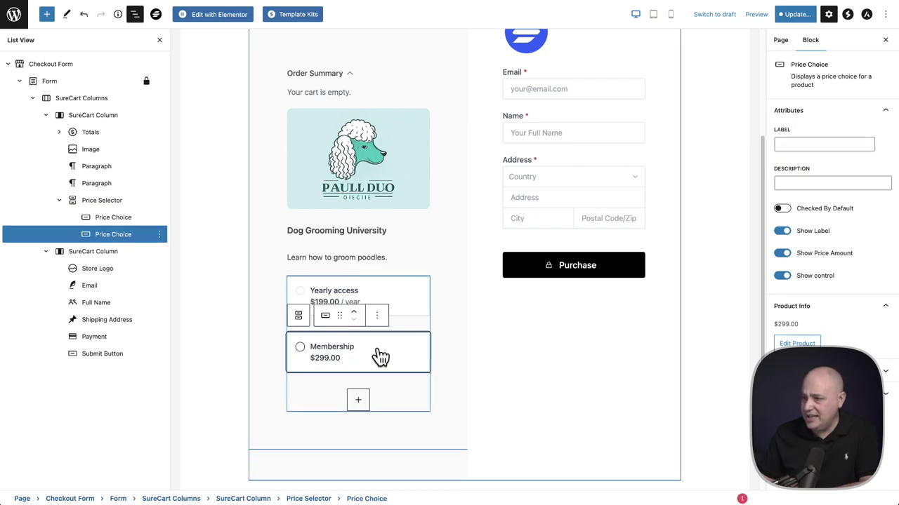
click(792, 145)
text(Lifetime Access)
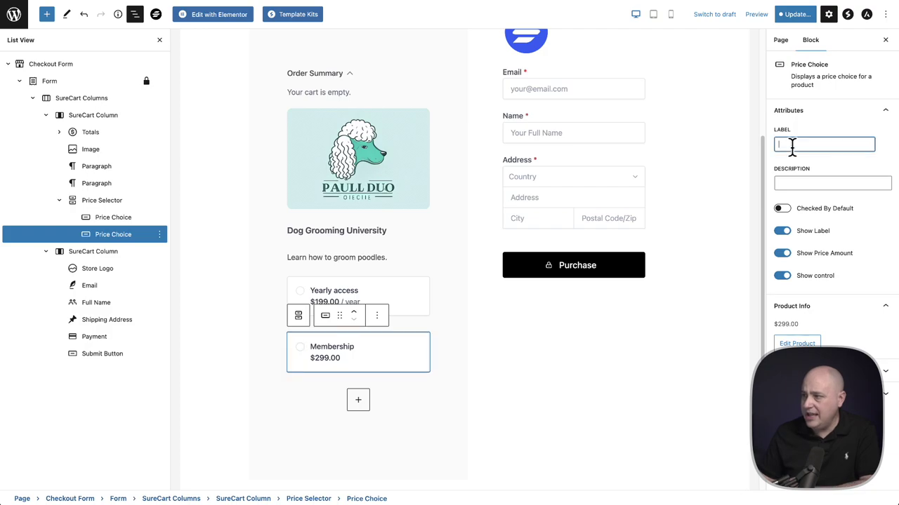
click(553, 379)
Set the Yearly access price choice to be checked by default
scroll(421, 316, up, 3)
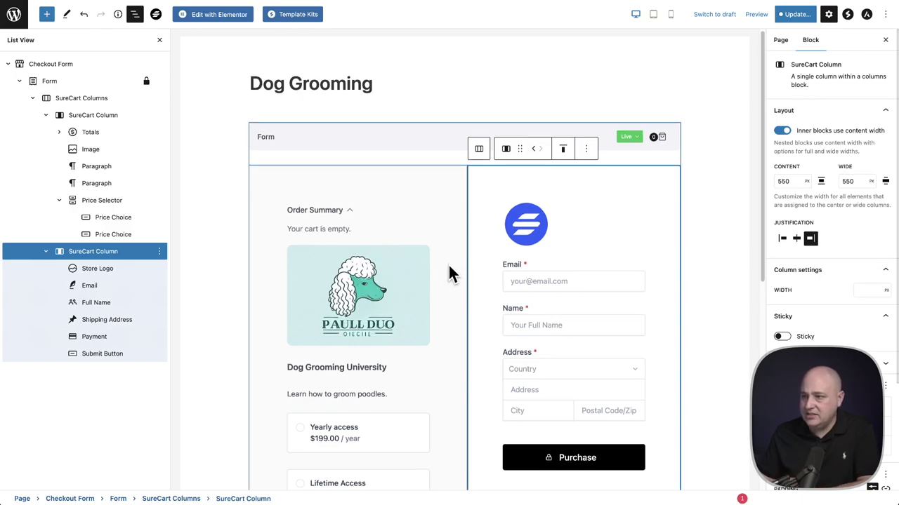
scroll(421, 278, down, 4)
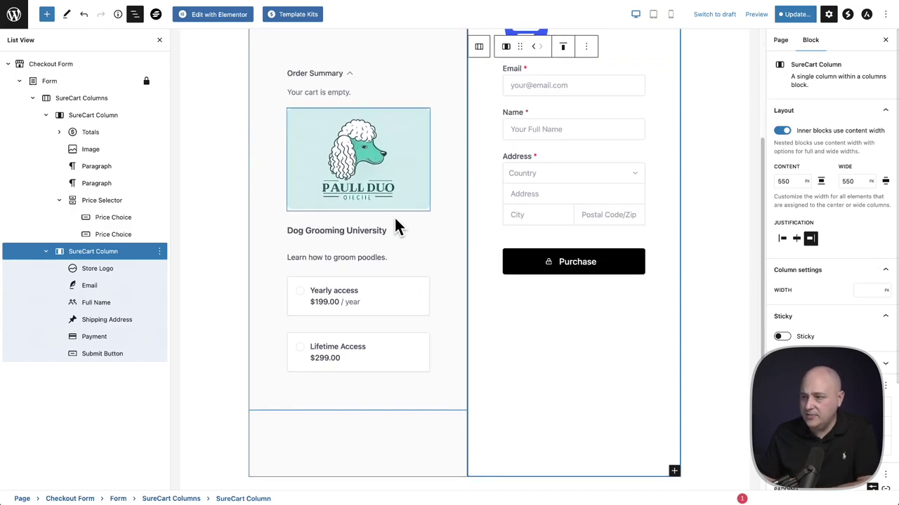
click(388, 310)
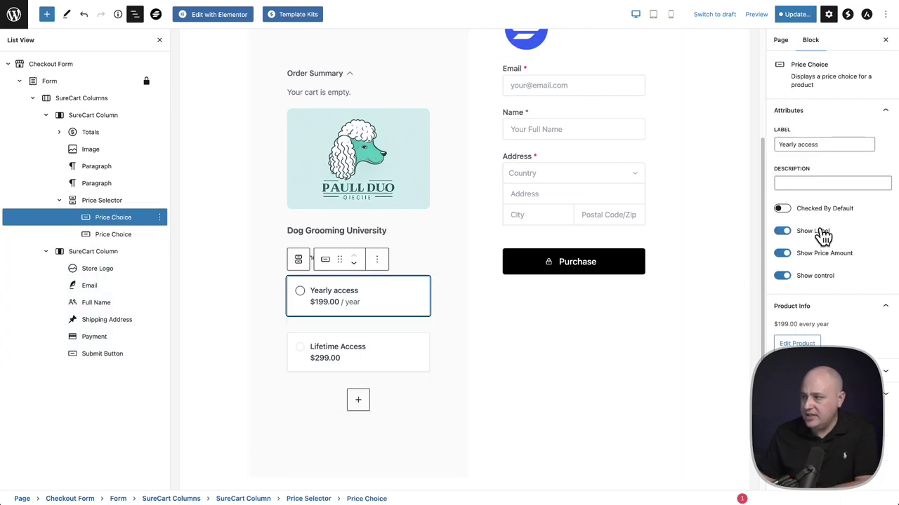
click(781, 209)
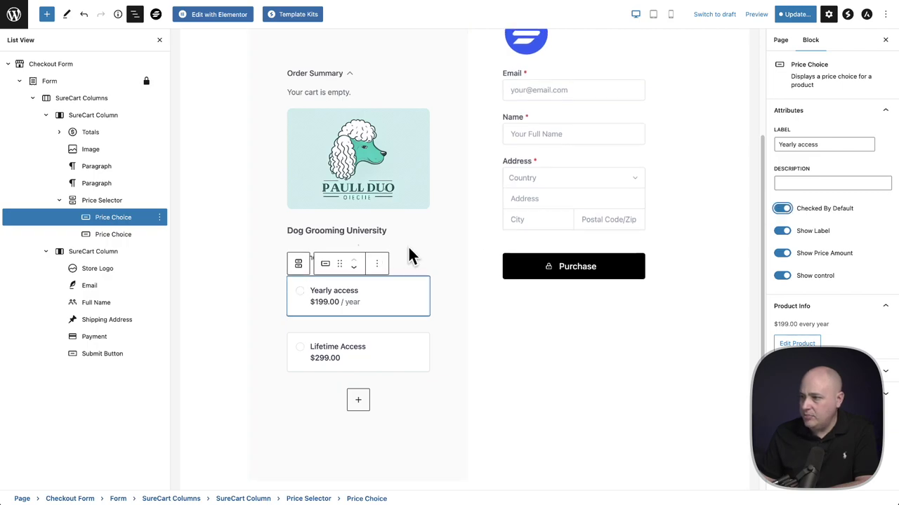
Move the Totals block into the checkout fields column, between the Payment and Submit Button blocks
scroll(409, 257, up, 3)
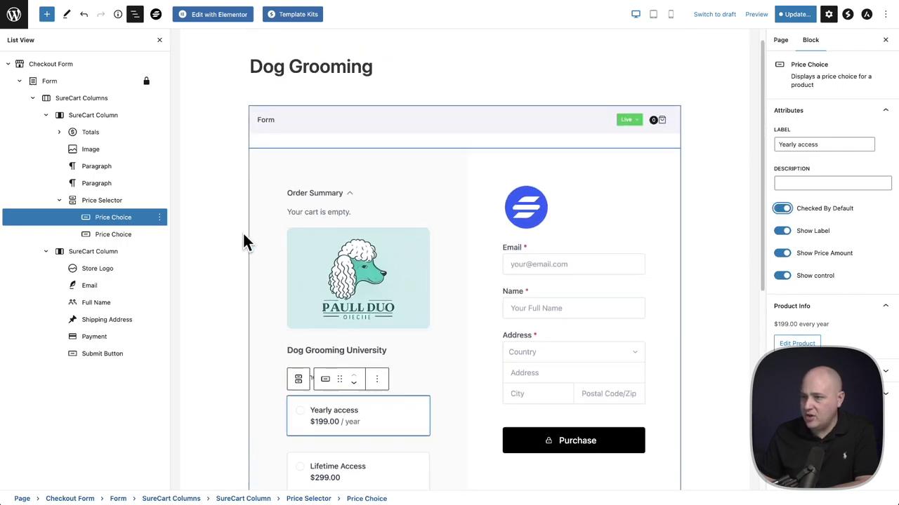
click(91, 139)
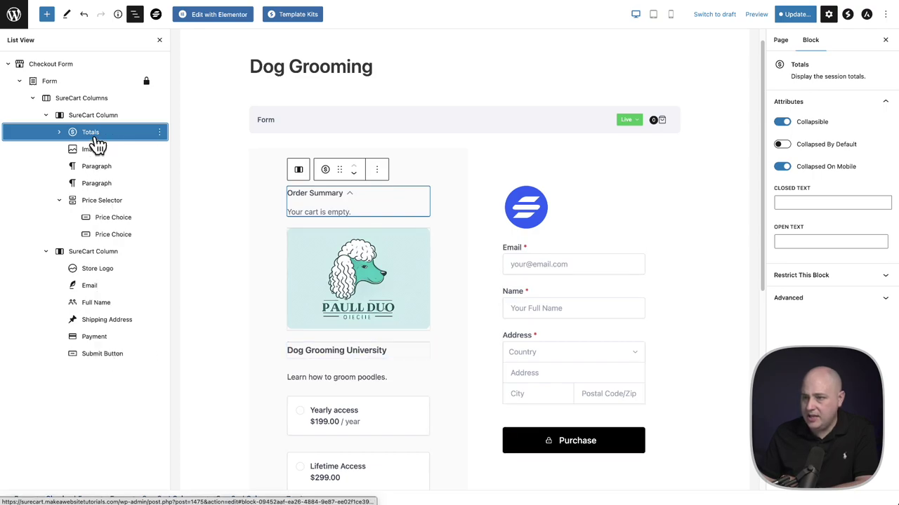
drag(93, 133, 103, 325)
scroll(653, 252, down, 3)
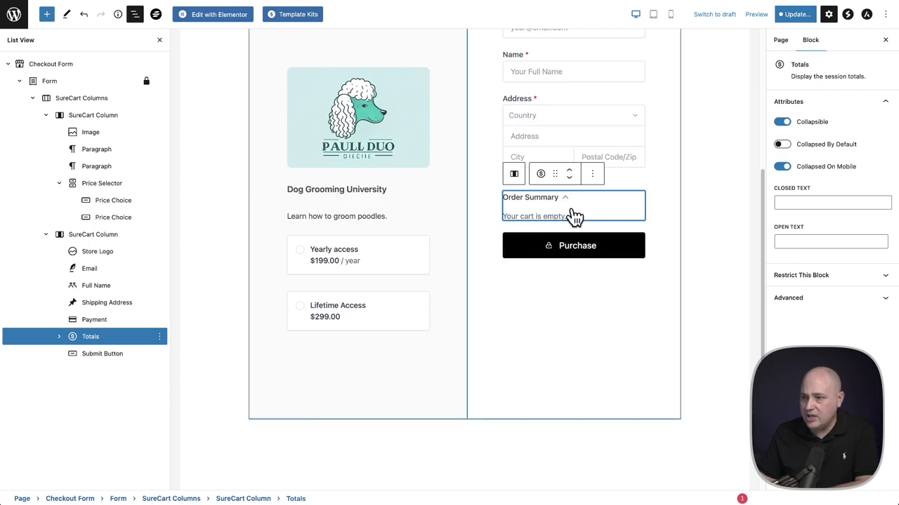
Update the page and save the pending changes to the checkout form
scroll(717, 119, up, 3)
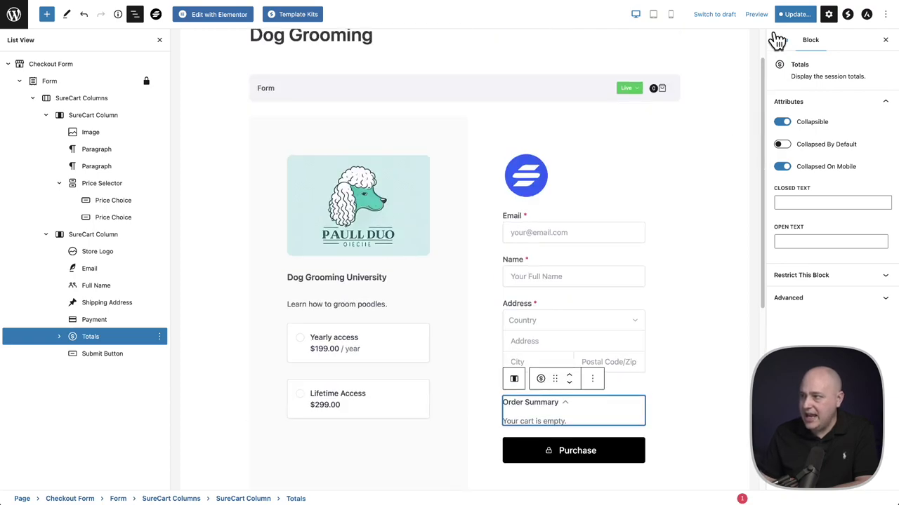
click(791, 21)
click(793, 17)
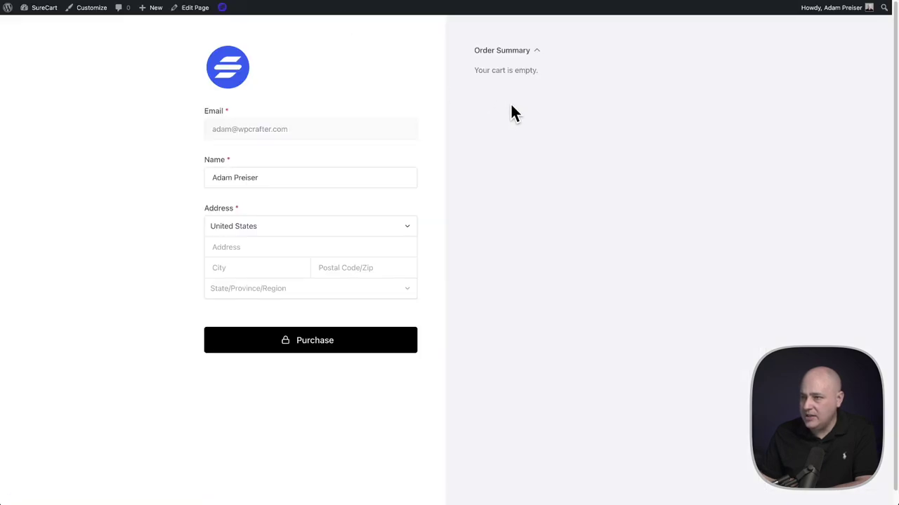
Reload the live checkout page and choose Yearly access to review the payment fields and order summary
key(ctrl+r)
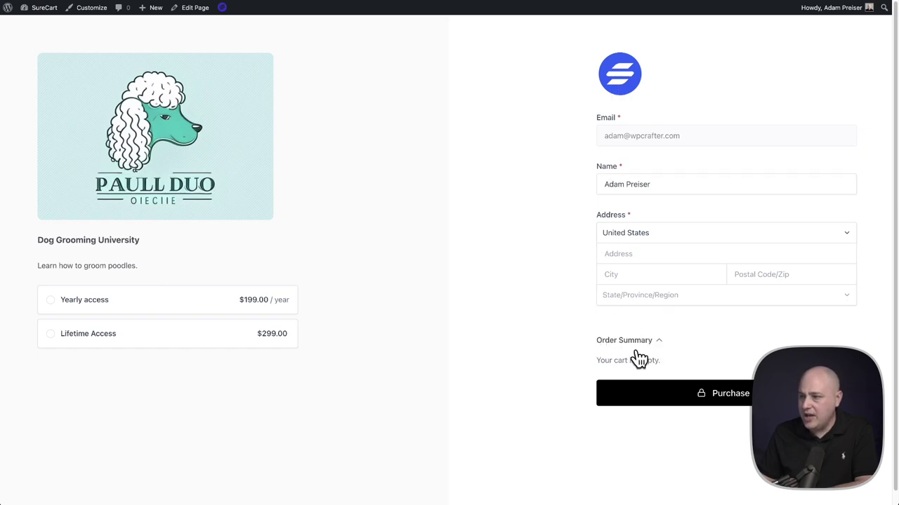
click(69, 309)
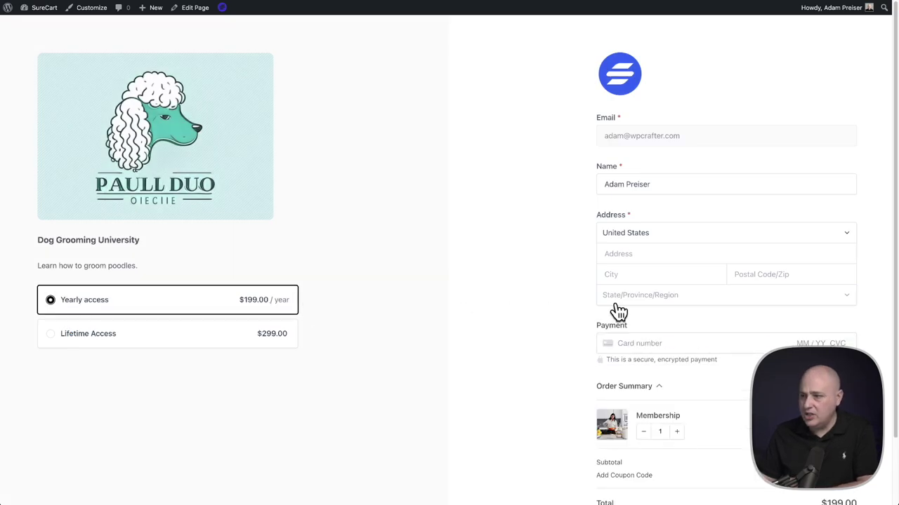
scroll(625, 392, down, 2)
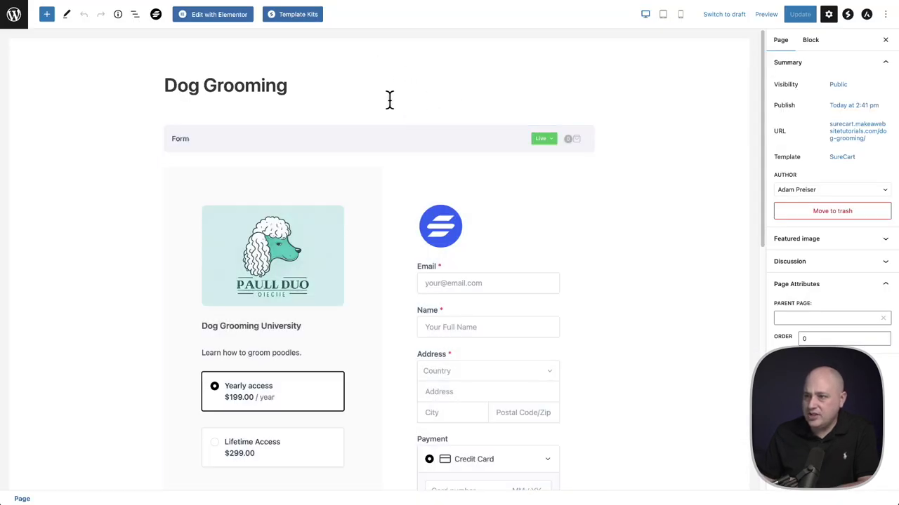
In the page editor, right-justify the product content column and left-justify the checkout fields column
scroll(495, 211, down, 5)
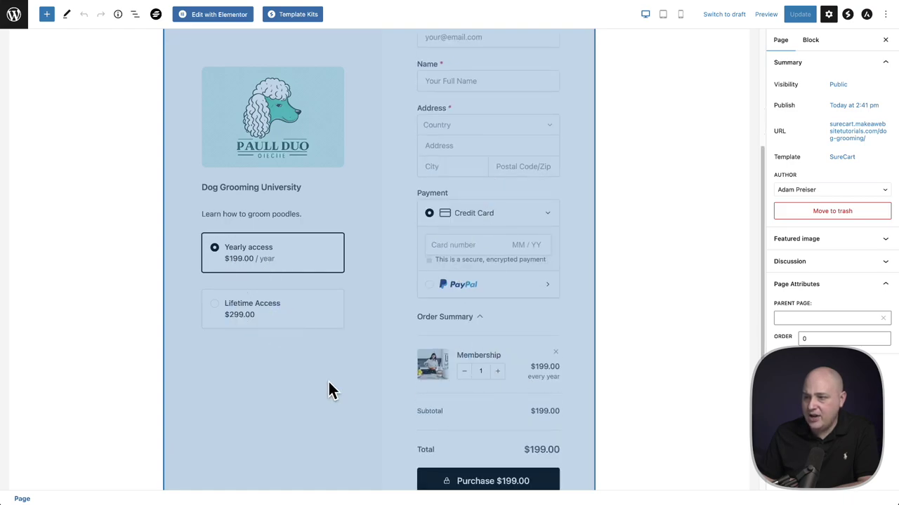
scroll(351, 381, down, 2)
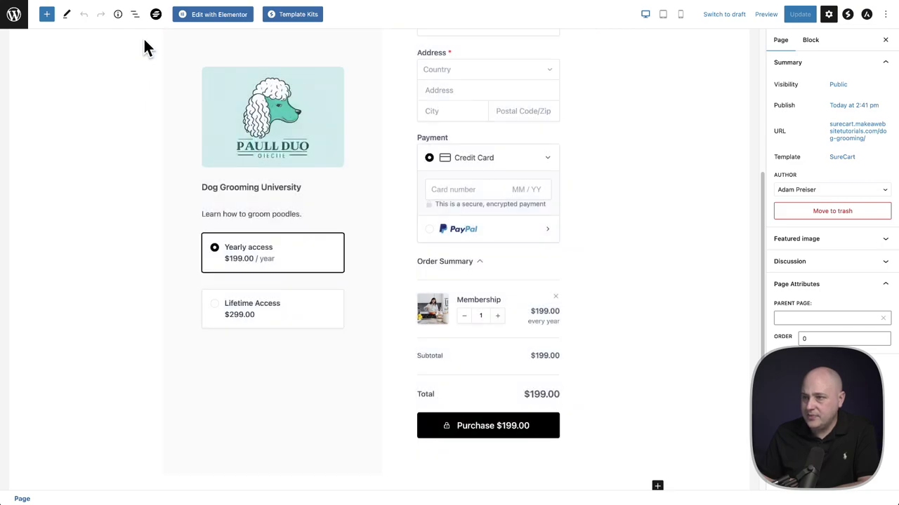
click(135, 14)
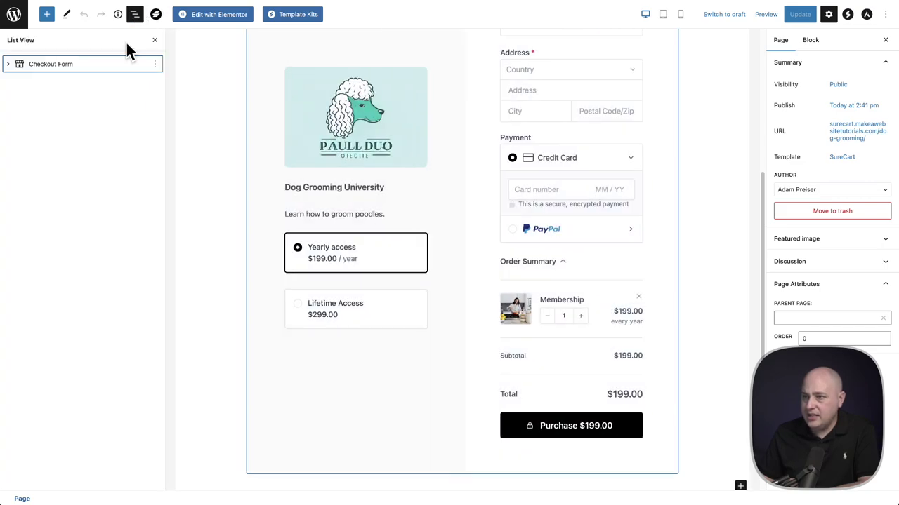
click(8, 64)
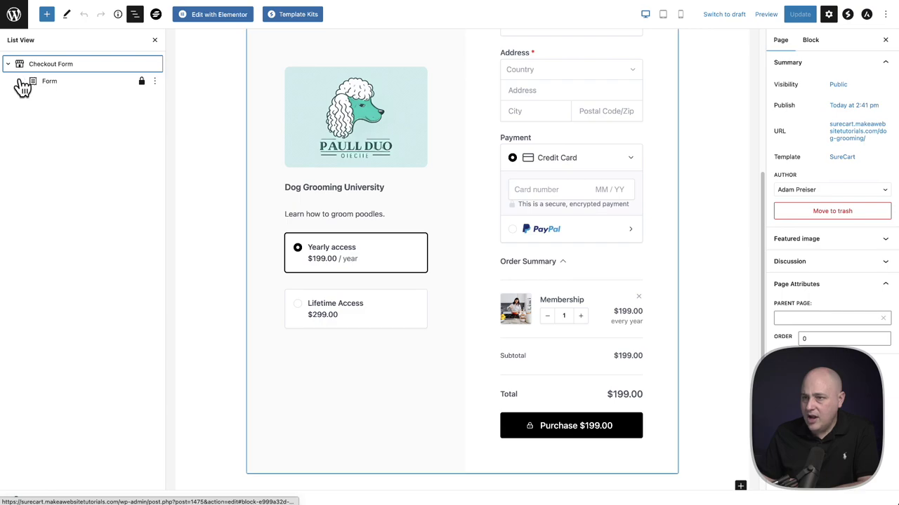
click(19, 80)
click(32, 97)
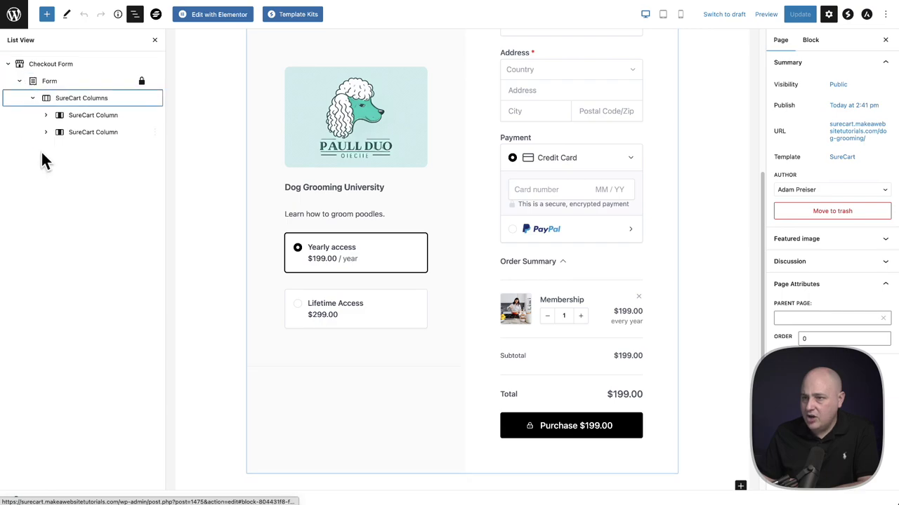
click(94, 116)
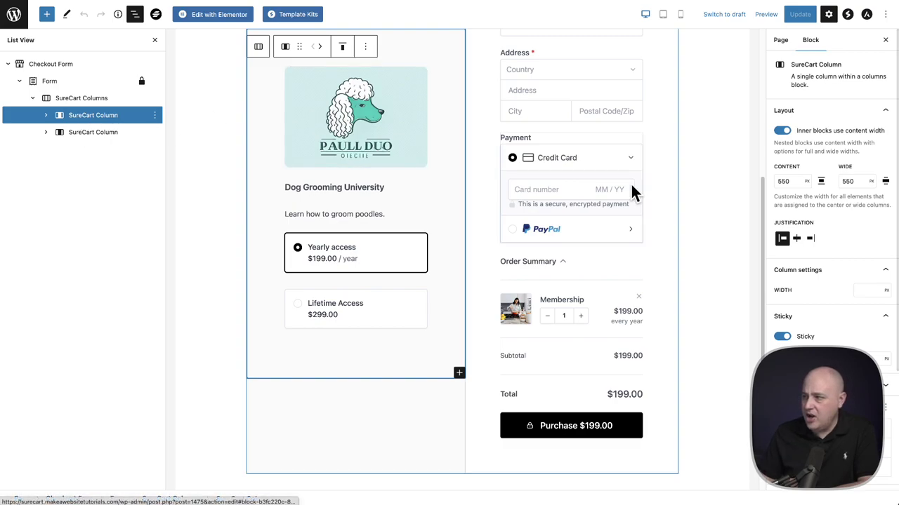
click(812, 239)
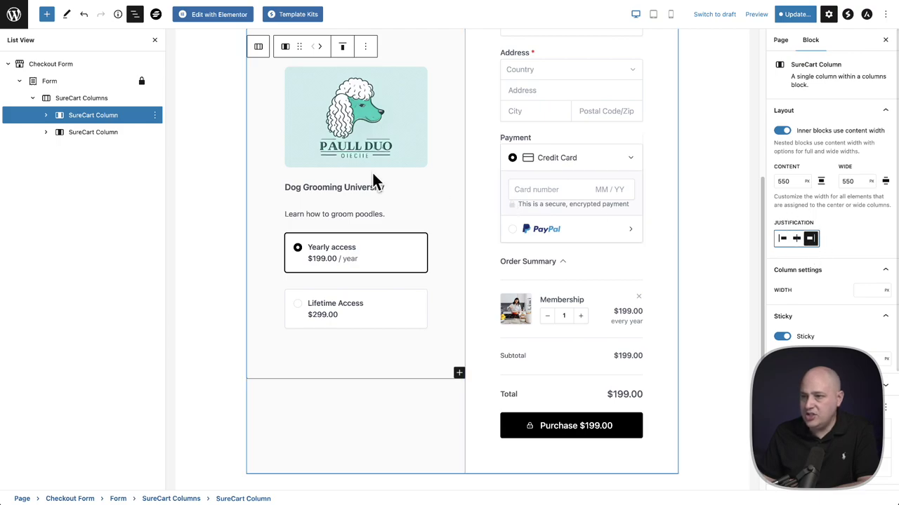
click(85, 135)
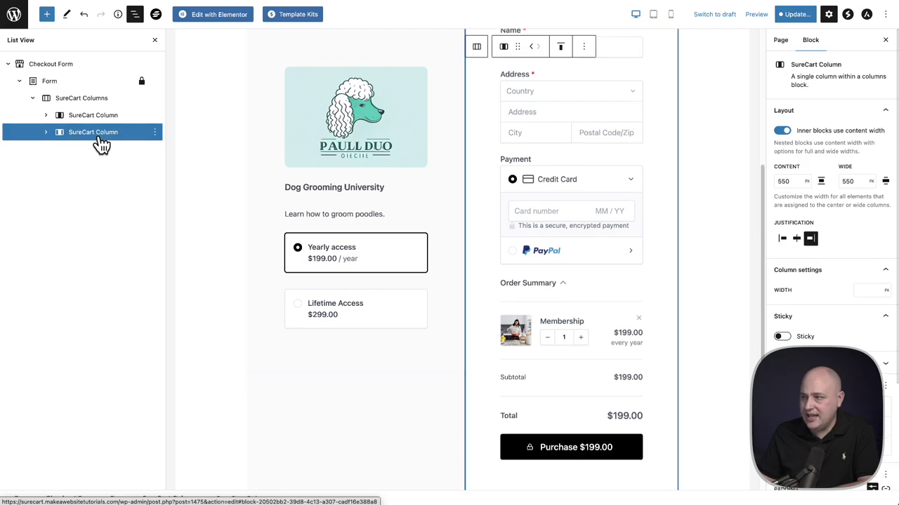
click(780, 239)
Save the Dog Grooming checkout form changes and reload the live page to review the column alignment
click(793, 17)
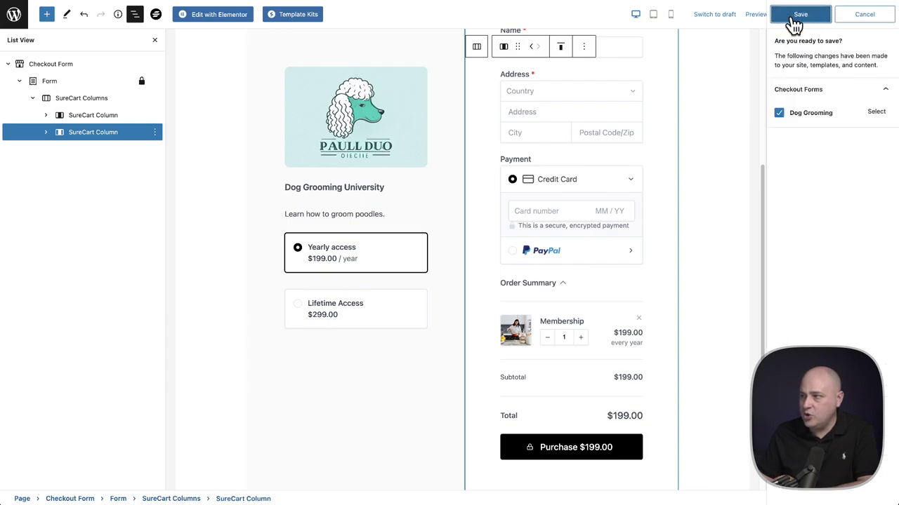
click(793, 19)
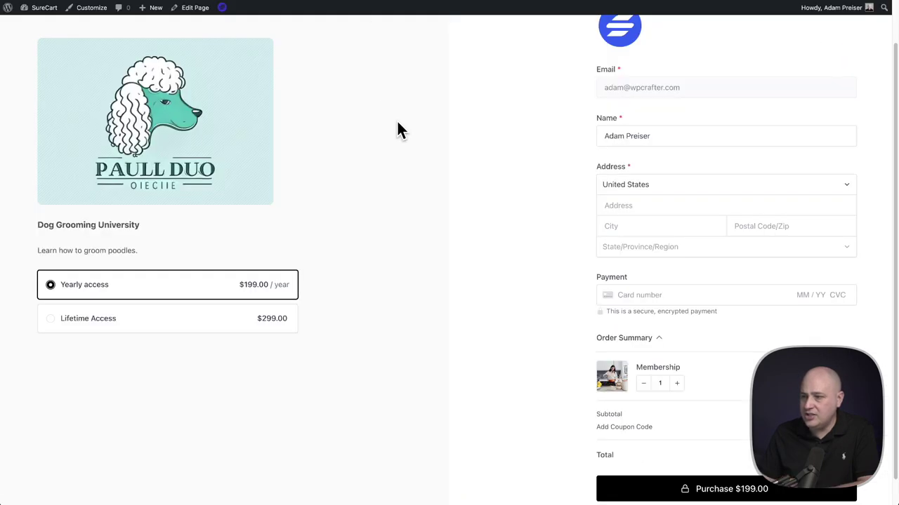
key(ctrl+r)
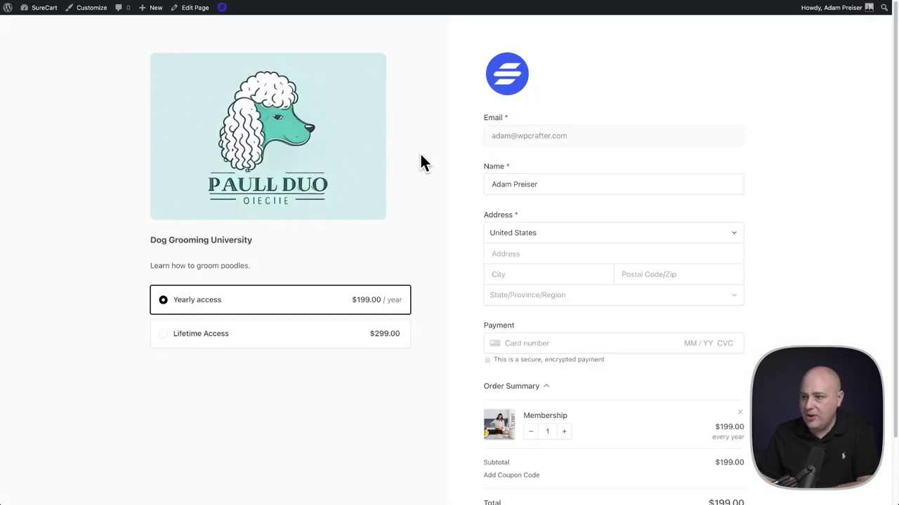
scroll(533, 221, down, 2)
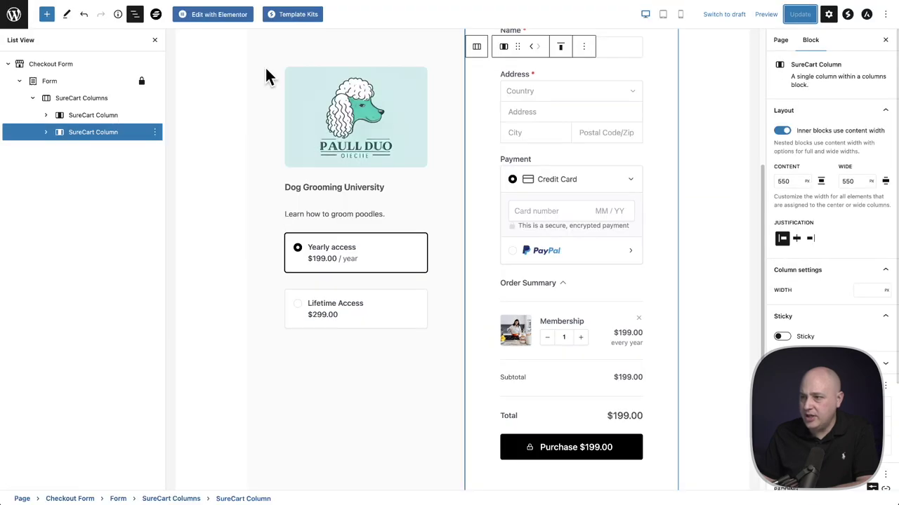
Remove the divider above the Line Items block inside the Totals block of the checkout fields column
click(45, 132)
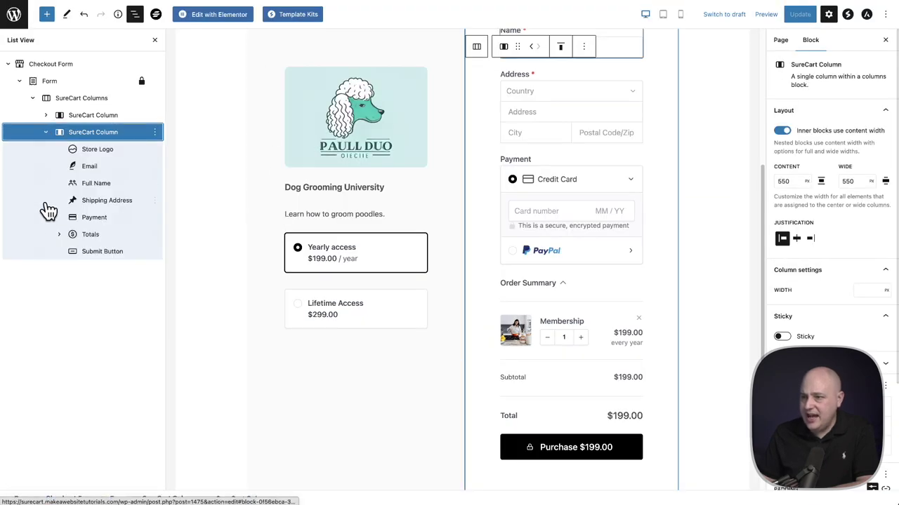
click(98, 237)
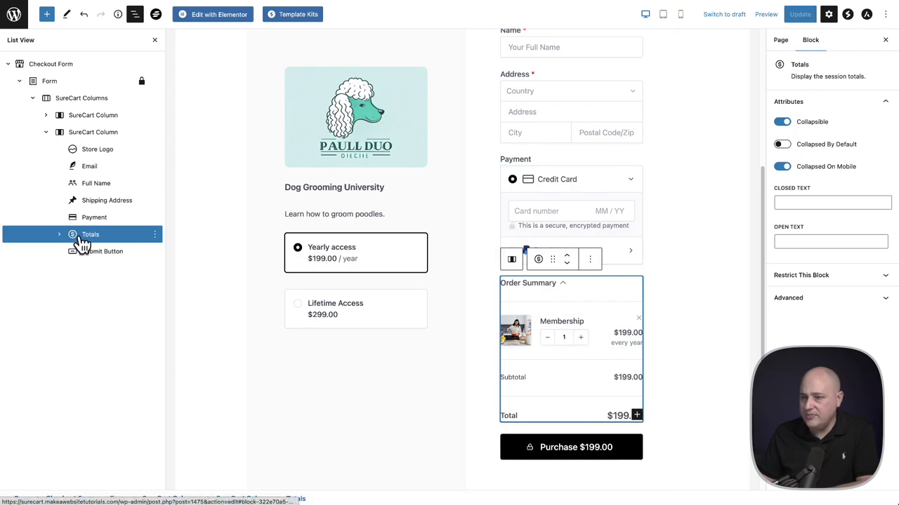
click(60, 236)
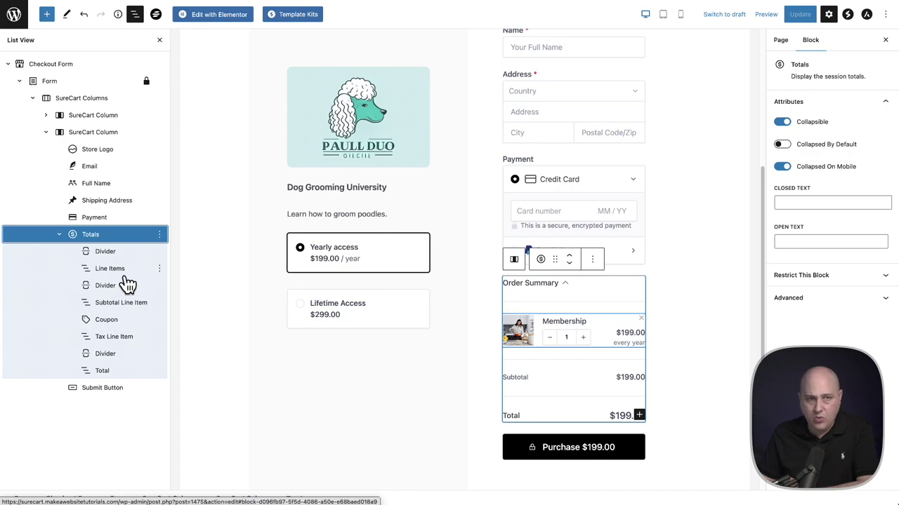
click(124, 254)
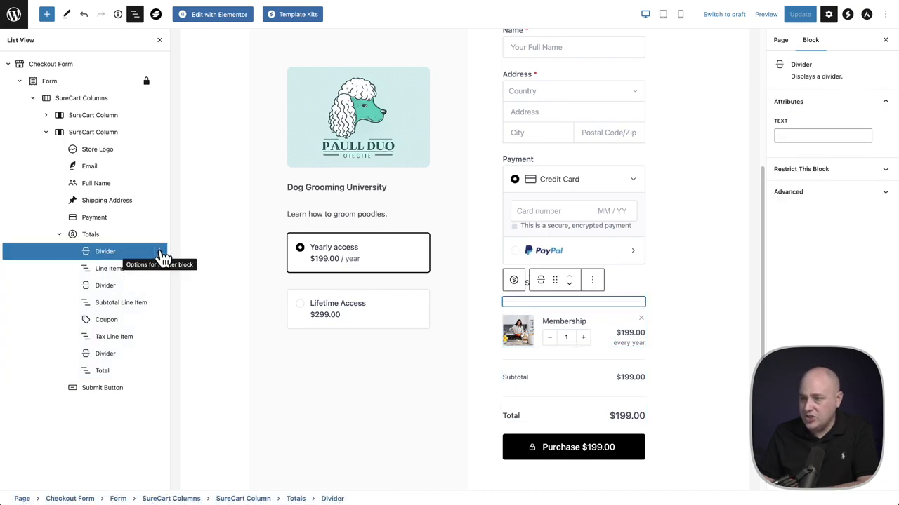
click(160, 255)
click(172, 375)
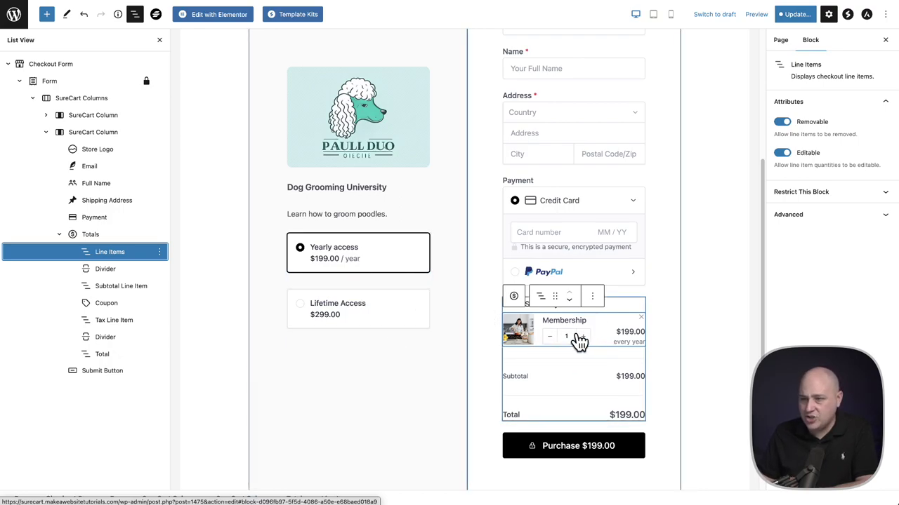
Remove the Line Items block and the divider above the Subtotal Line Item from the Totals block
click(160, 253)
click(196, 377)
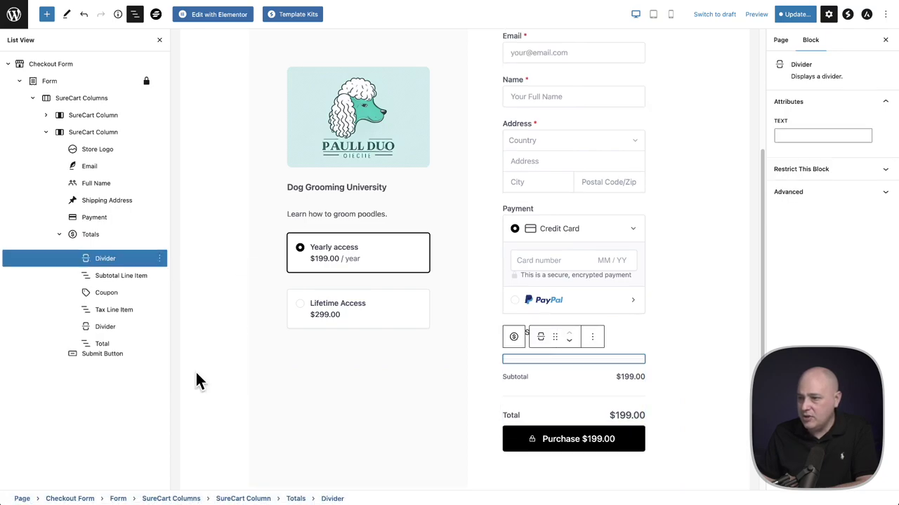
click(159, 252)
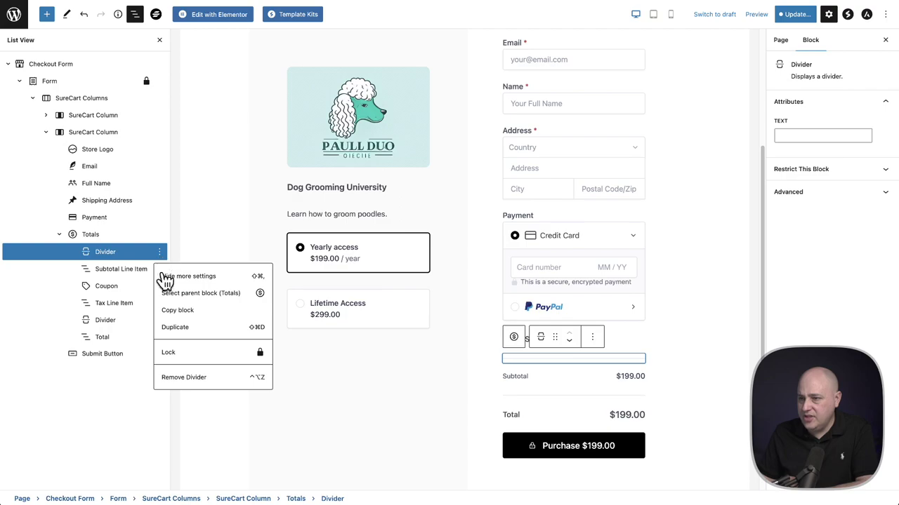
click(184, 377)
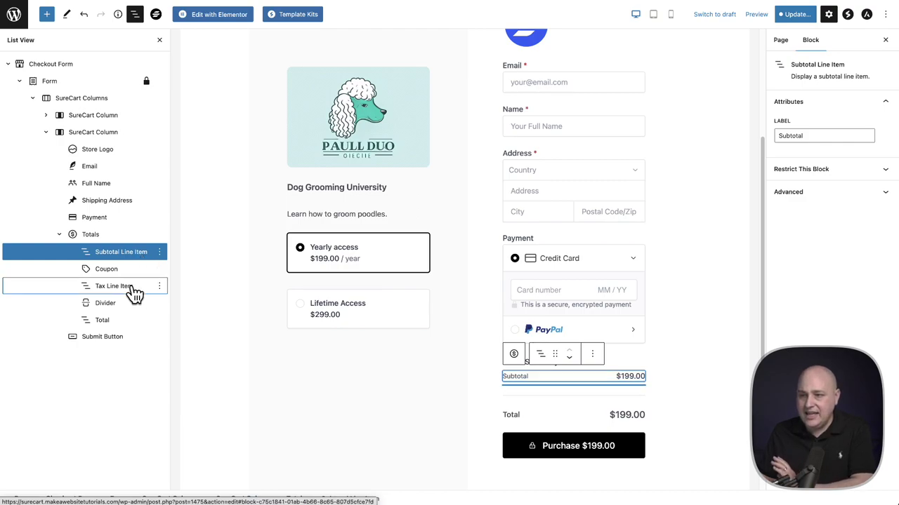
Remove the divider above the Total line in the Totals block of the checkout fields column
click(133, 292)
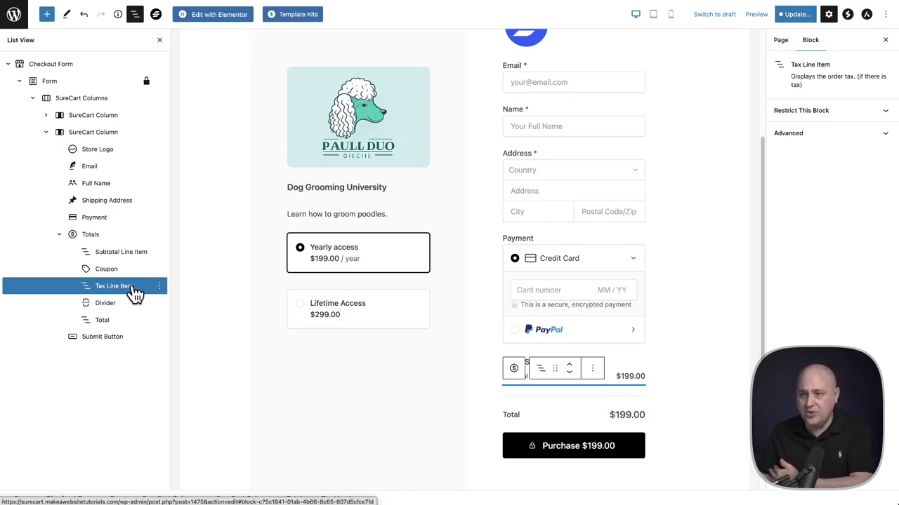
click(138, 323)
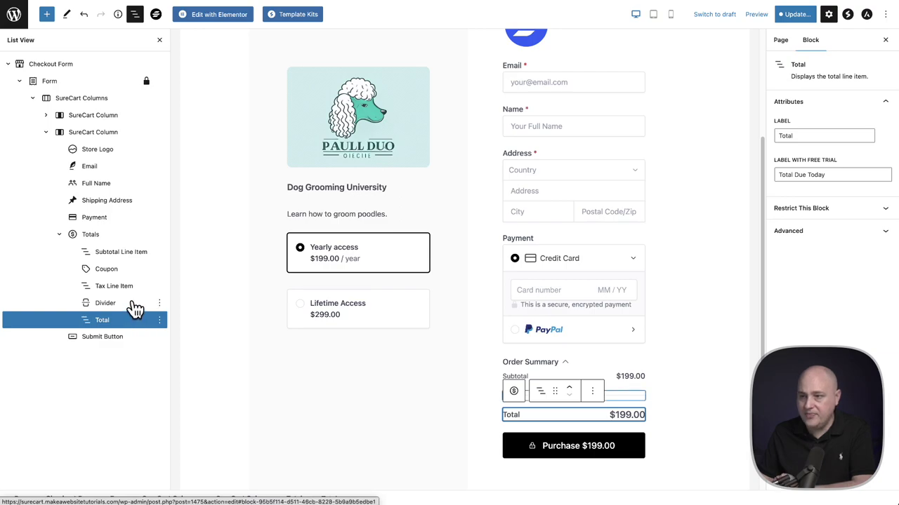
click(134, 310)
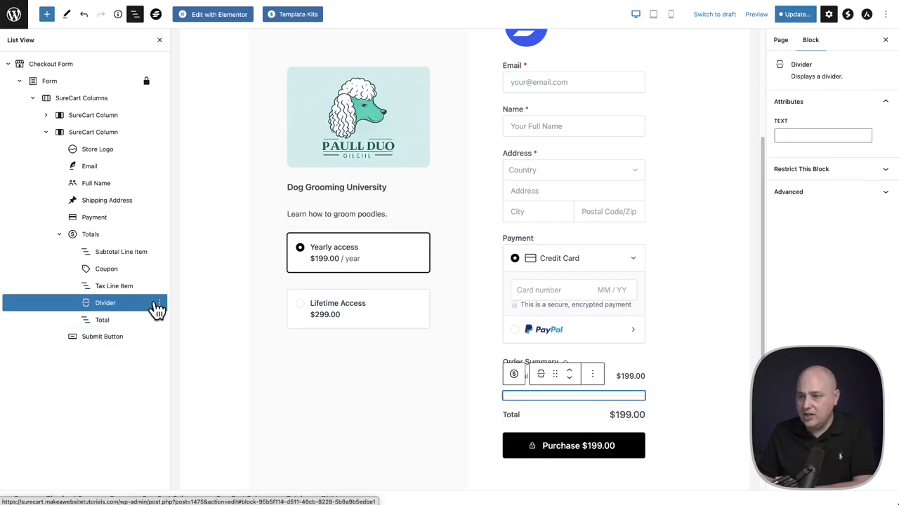
click(160, 306)
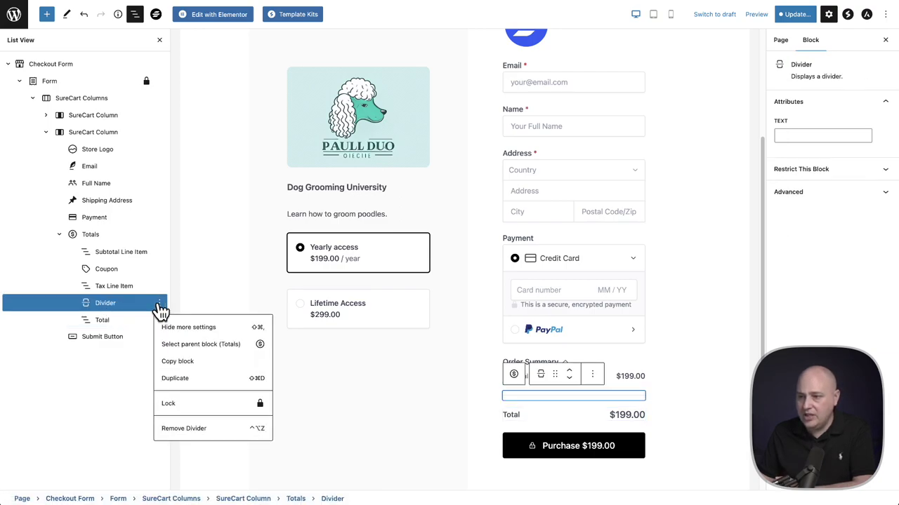
click(186, 428)
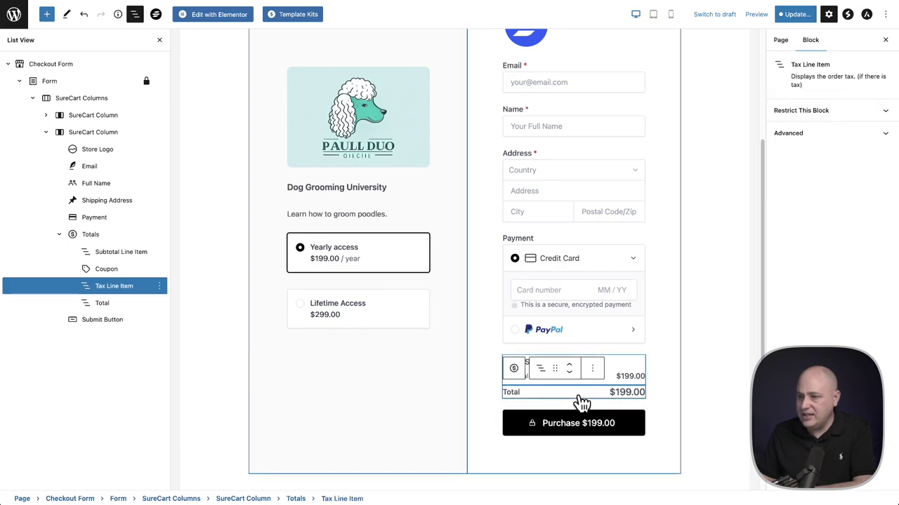
Move the Coupon block above the Subtotal Line Item in the Totals block and save the Dog Grooming checkout form
click(96, 274)
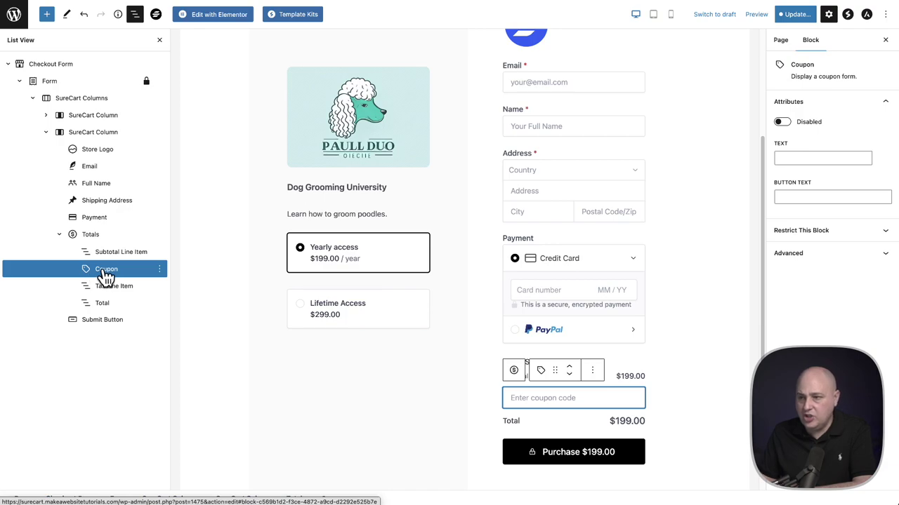
drag(106, 275, 105, 252)
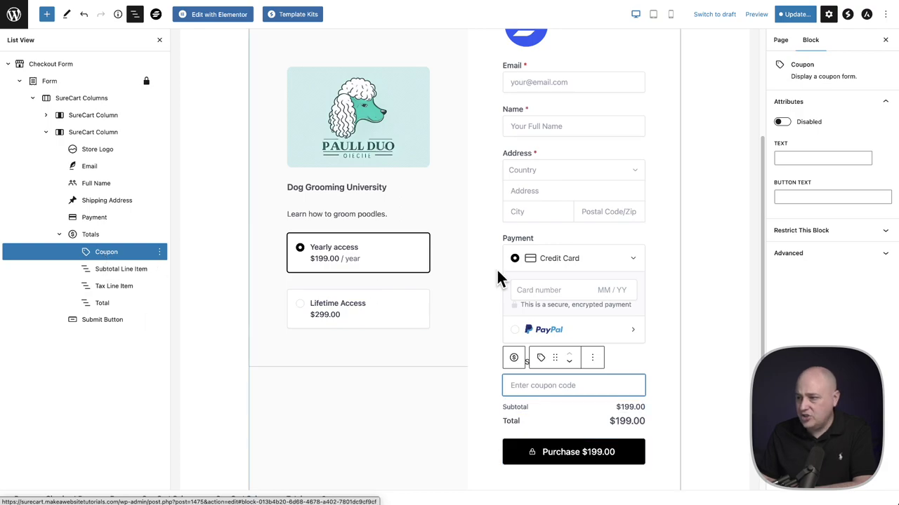
click(804, 15)
click(803, 17)
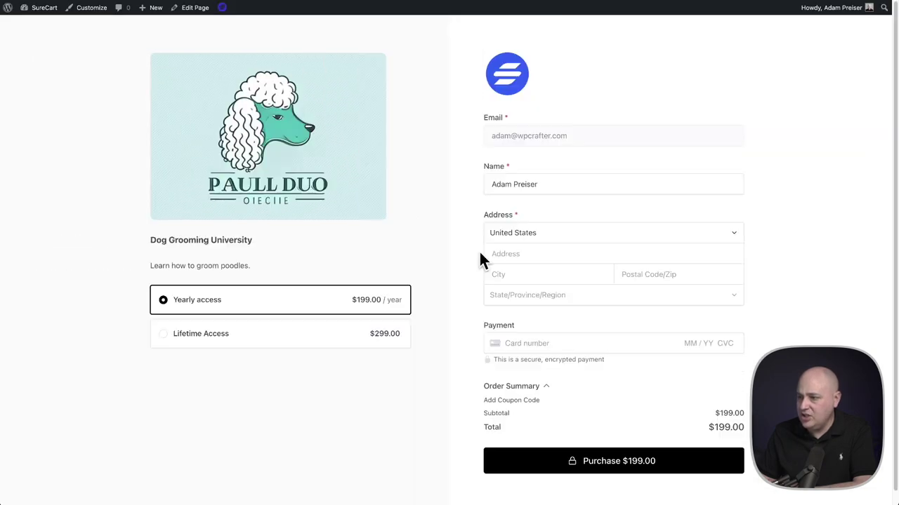
Collapse and expand the Order Summary on the live checkout page to examine how it behaves
scroll(480, 254, down, 1)
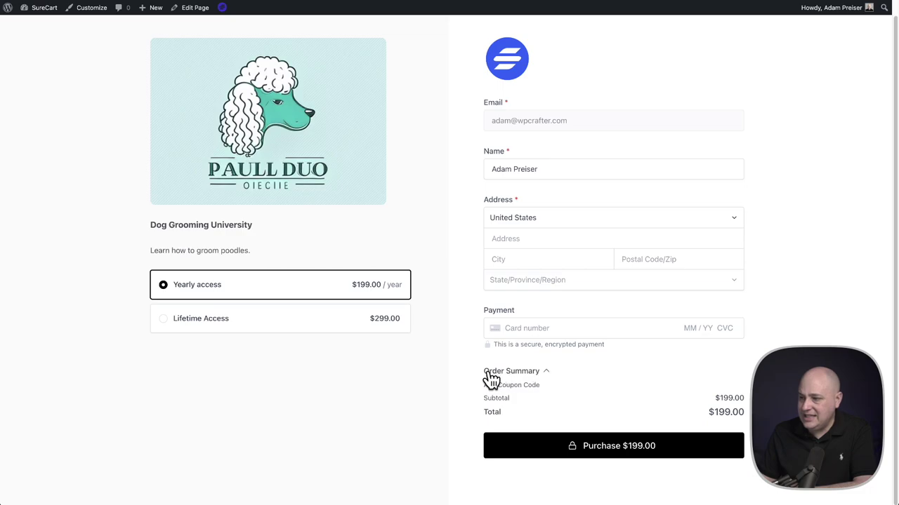
click(547, 373)
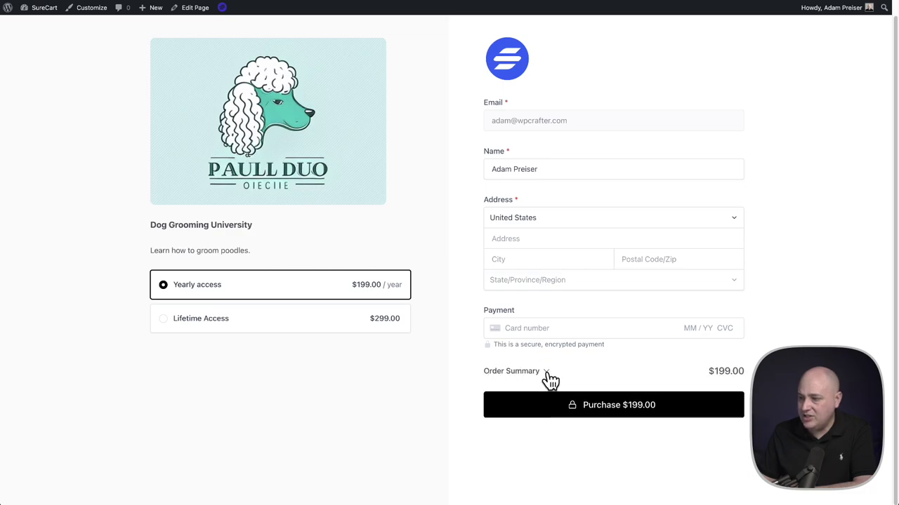
click(546, 373)
click(546, 373)
click(546, 372)
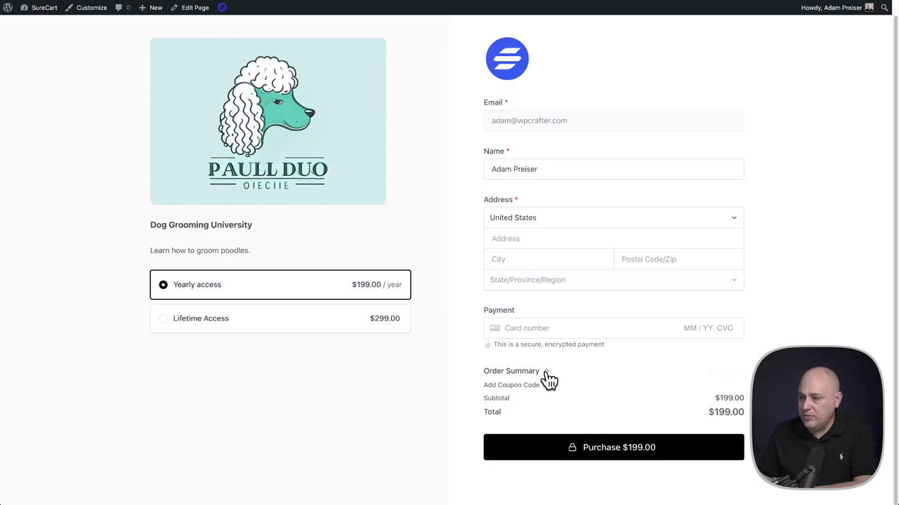
click(547, 373)
click(547, 372)
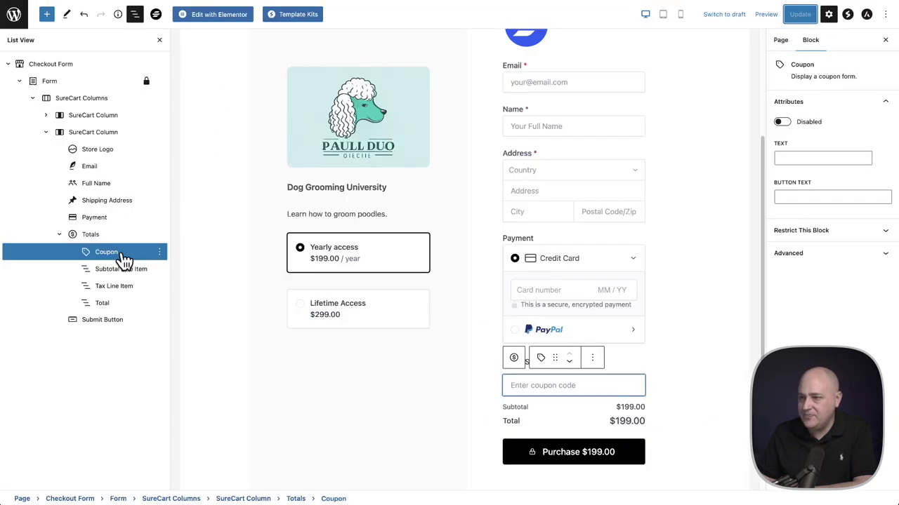
Turn off the Collapsible and Collapsed On Mobile options of the Totals block and save the checkout form
click(92, 236)
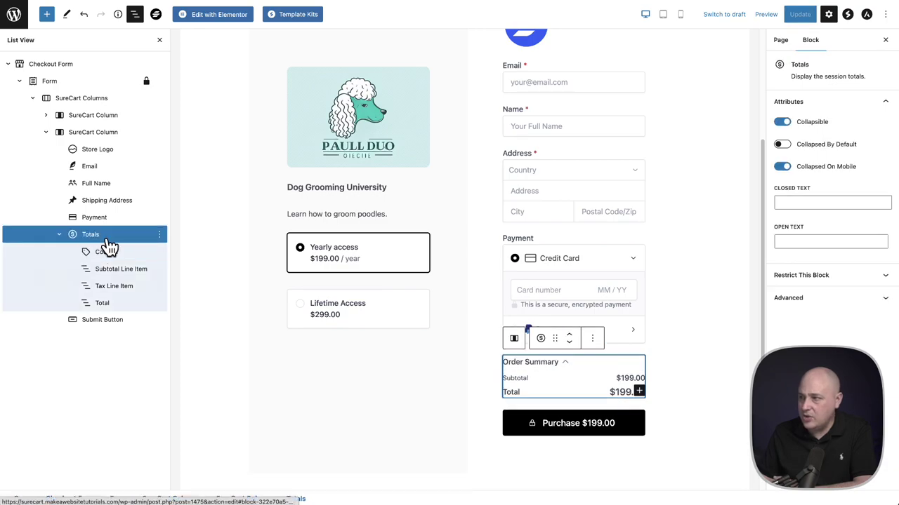
click(781, 123)
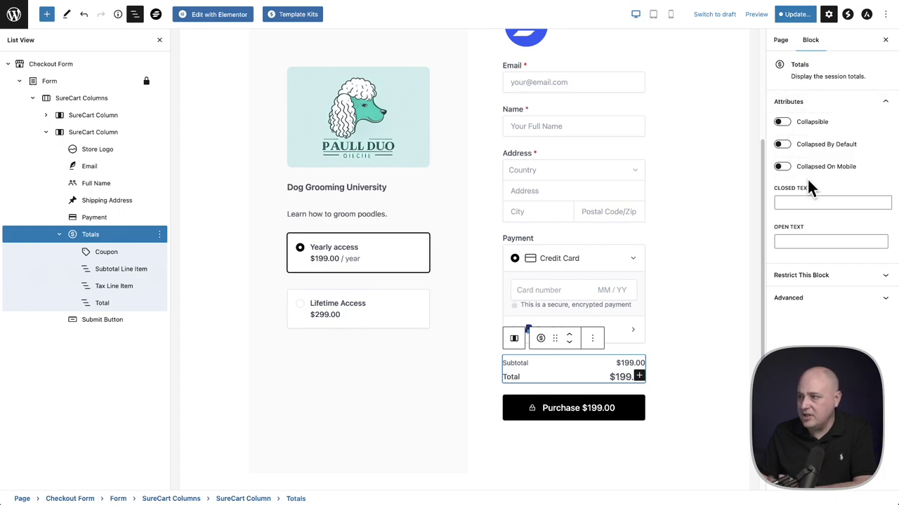
click(791, 16)
click(800, 14)
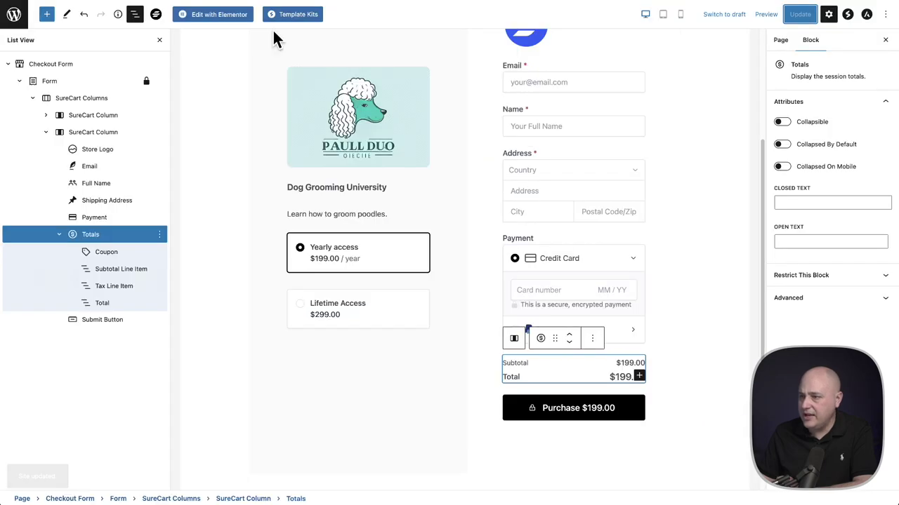
Set the width of the poodle logo image in the product column to 550, matching the column's content width
click(396, 135)
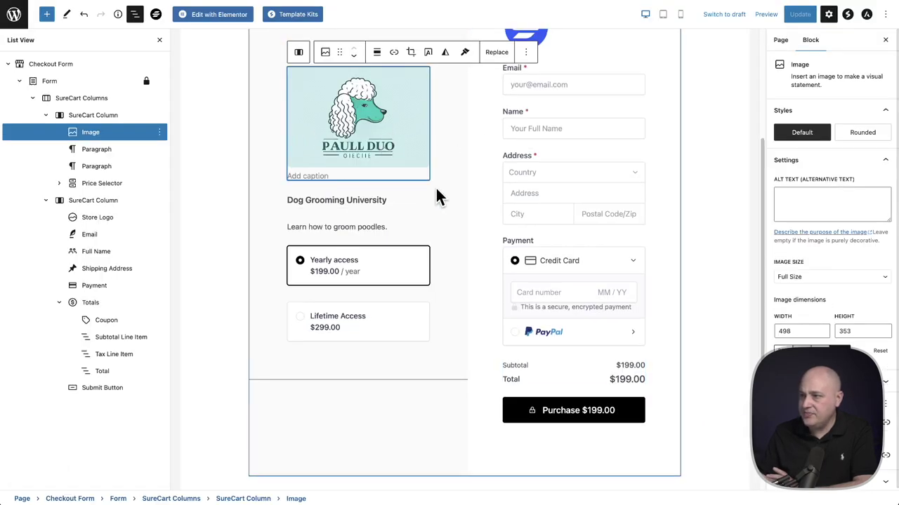
scroll(428, 175, up, 1)
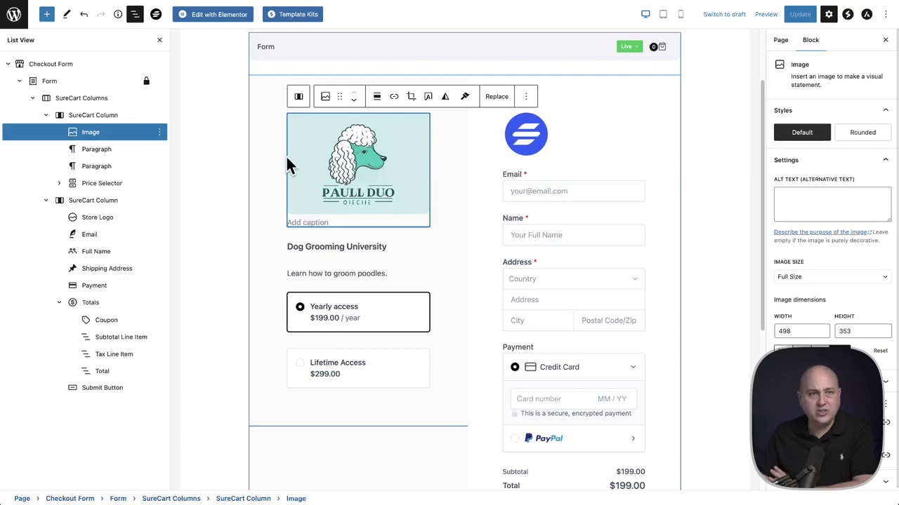
click(111, 119)
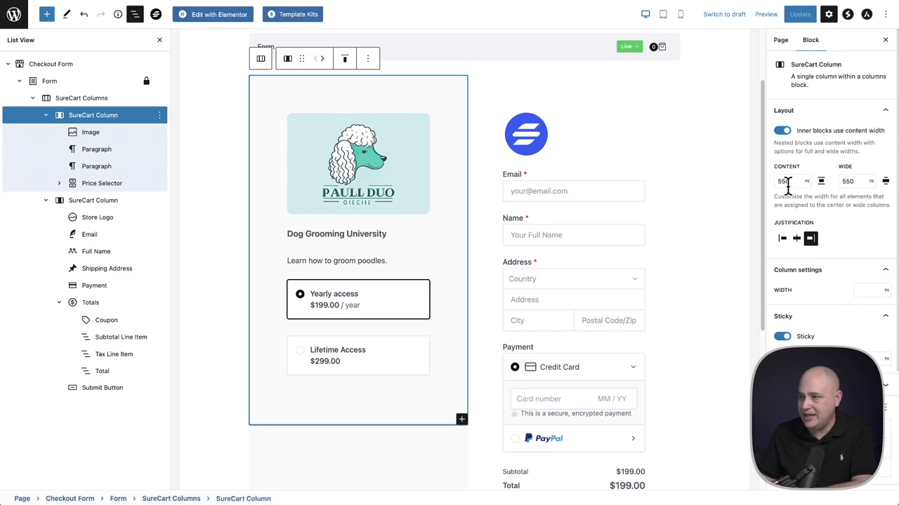
click(124, 133)
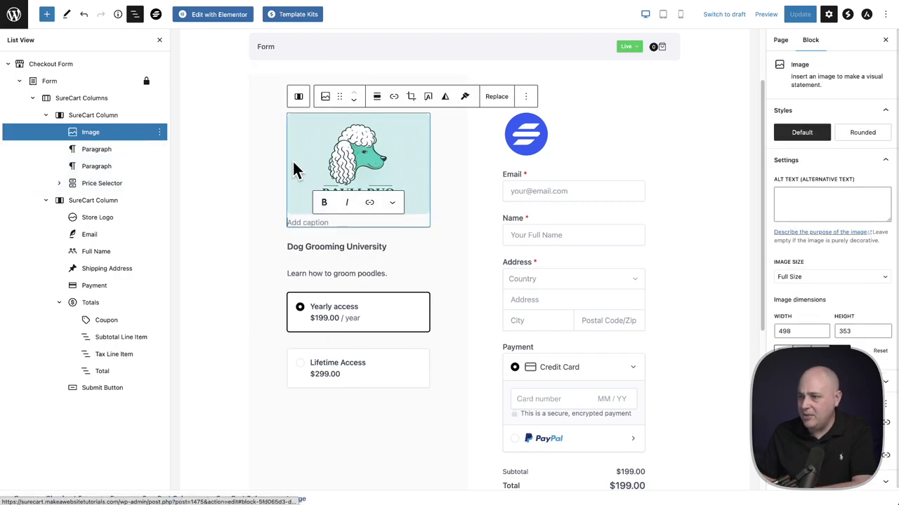
click(805, 335)
key(Up)
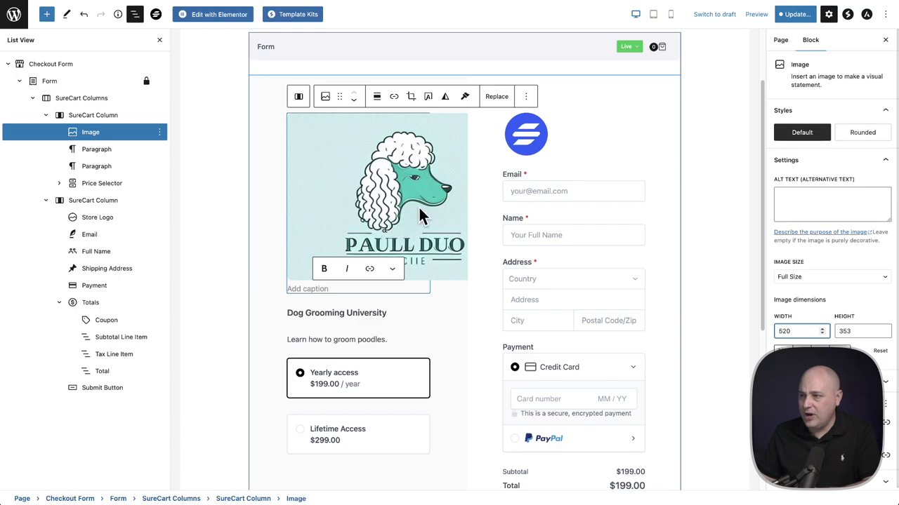
key(Up)
key(Up)
key(Up)
key(Up)
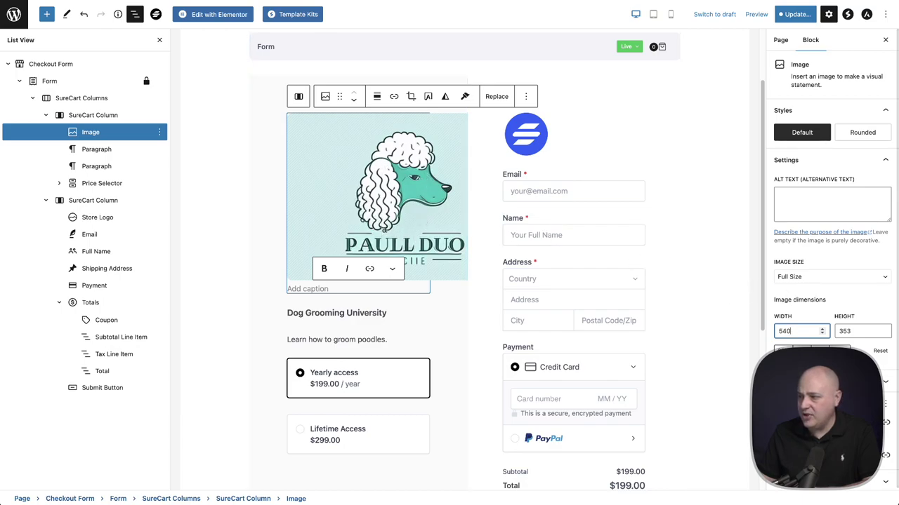
key(Up)
key(Up)
key(Up)
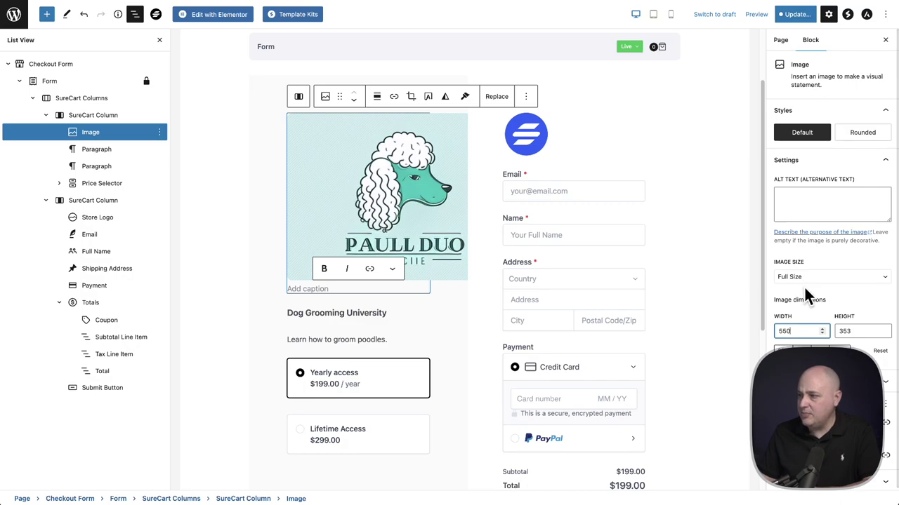
click(862, 331)
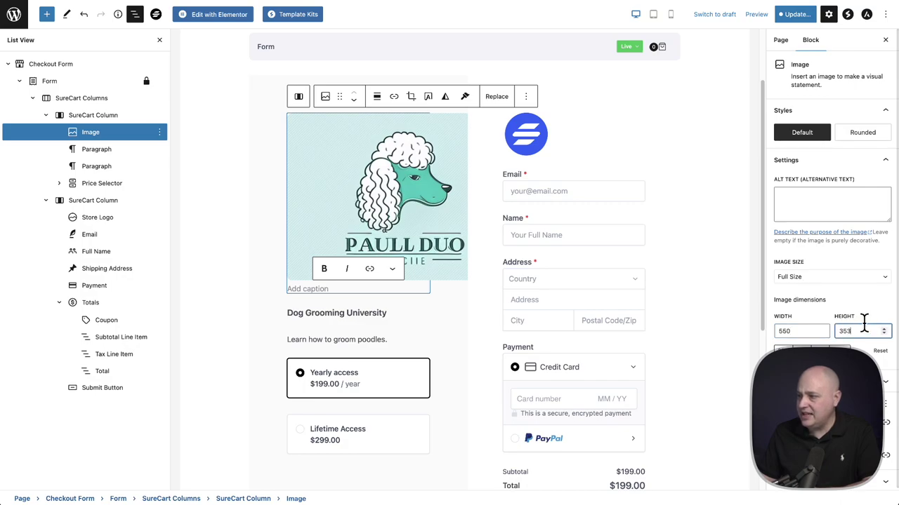
Save the image width change and reload the live checkout page to review the image
click(797, 15)
click(797, 16)
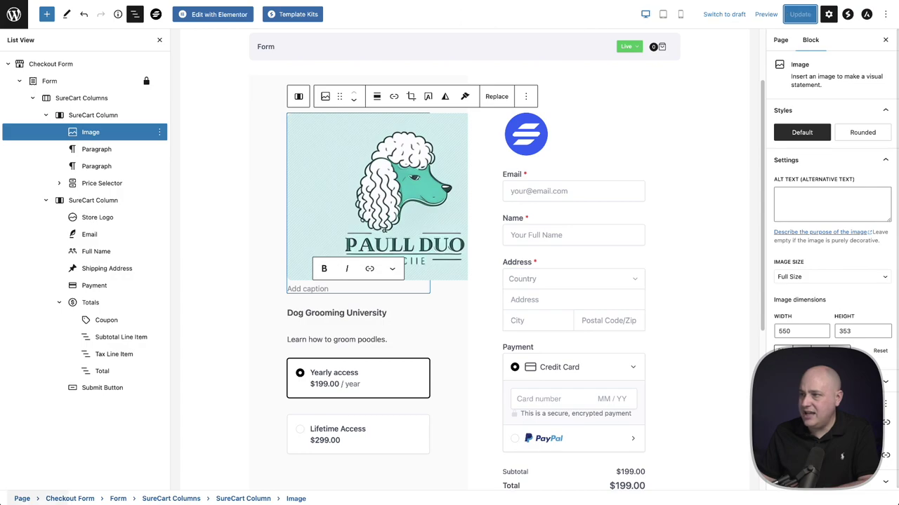
key(ctrl+Tab)
key(super+r)
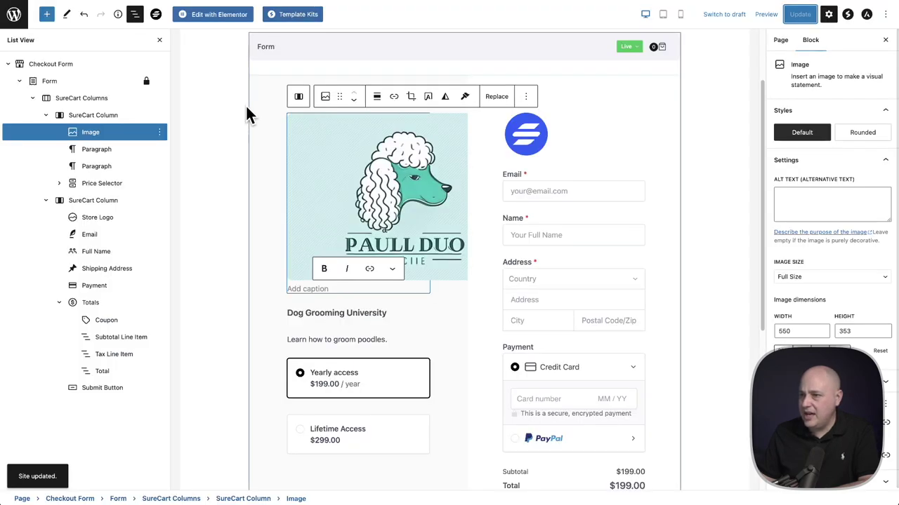
Remove the Store Logo block from the checkout fields column, save the Dog Grooming form, and reload the live page
click(104, 218)
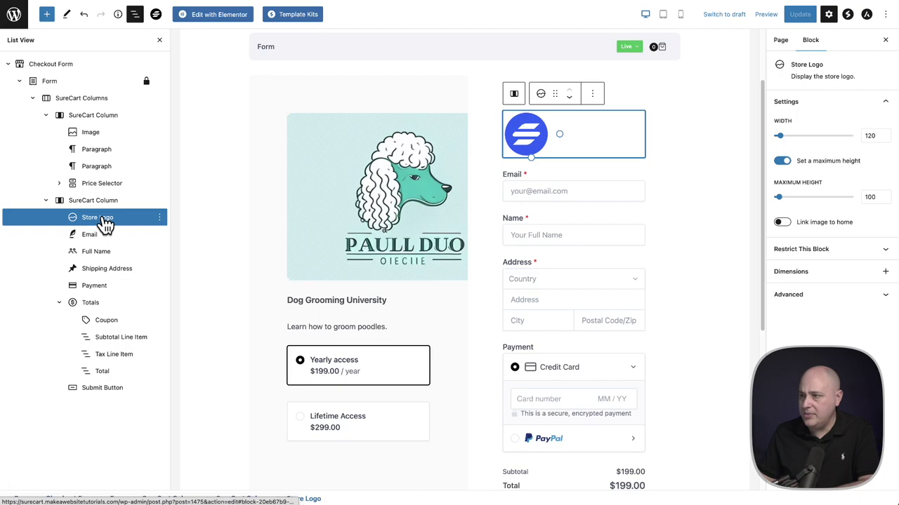
click(159, 218)
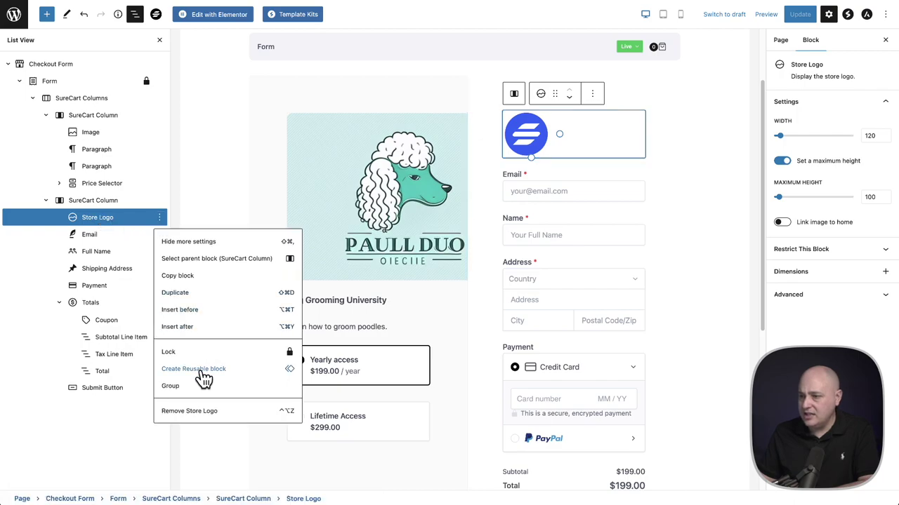
click(200, 411)
click(781, 14)
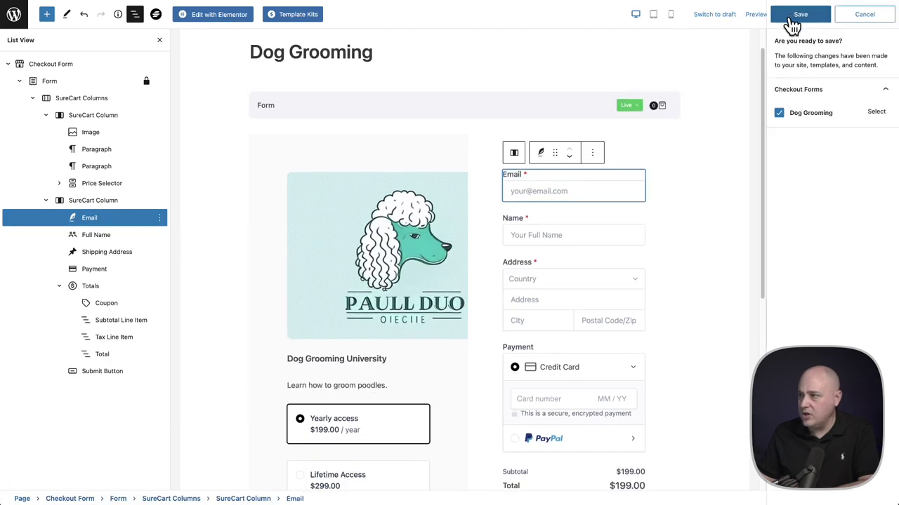
click(794, 16)
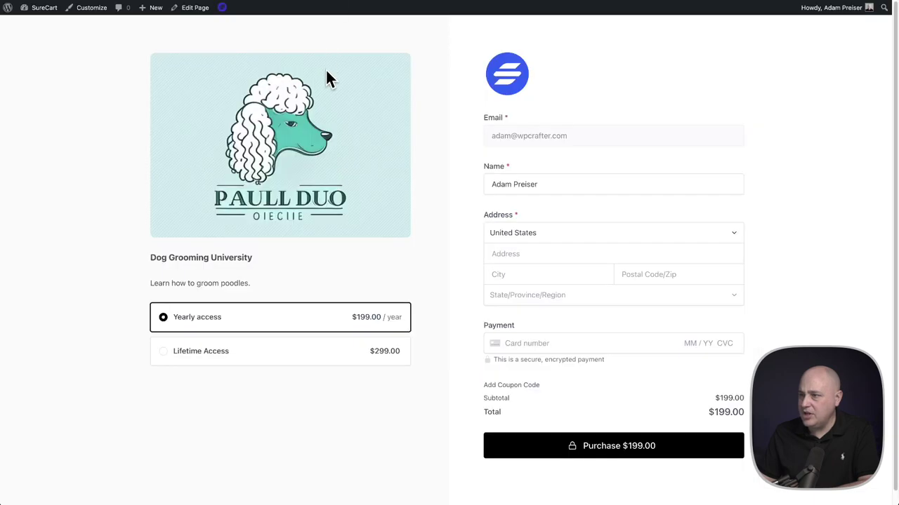
key(super+r)
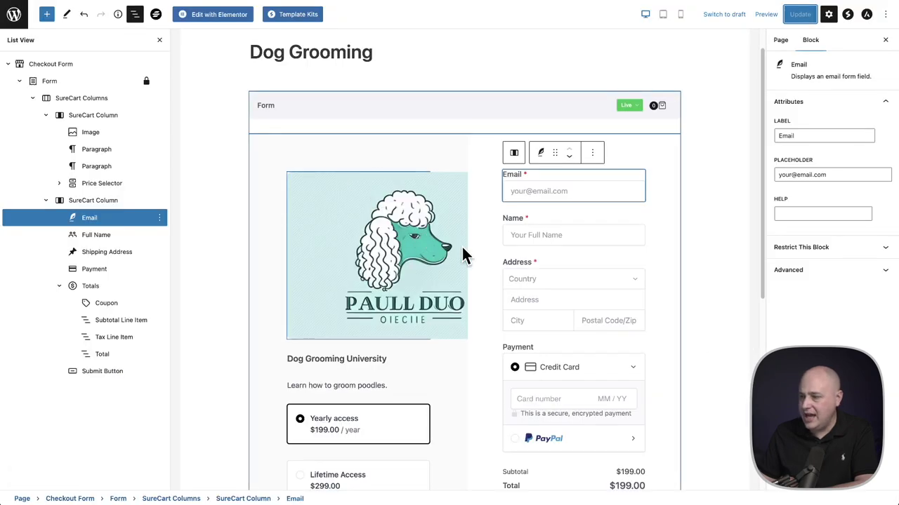
Change the Submit Button's text to "Buy Now"
scroll(465, 255, down, 4)
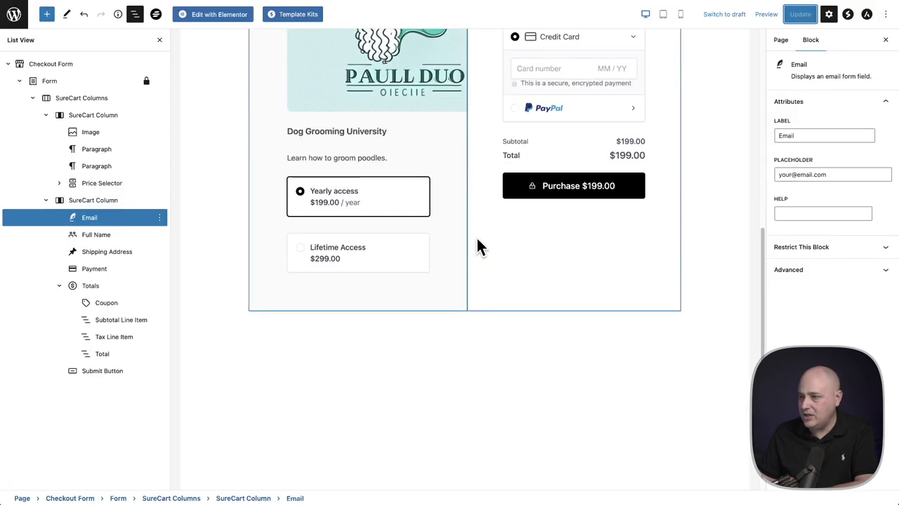
click(101, 371)
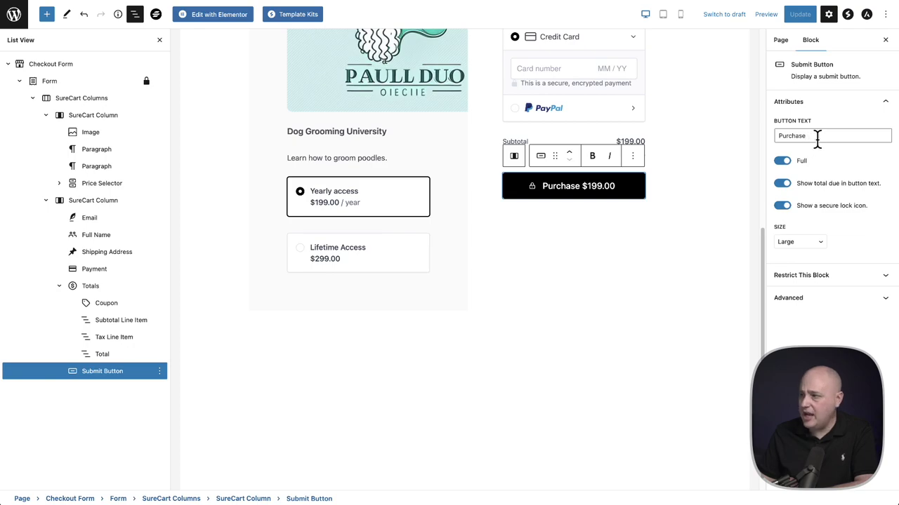
drag(816, 136, 744, 144)
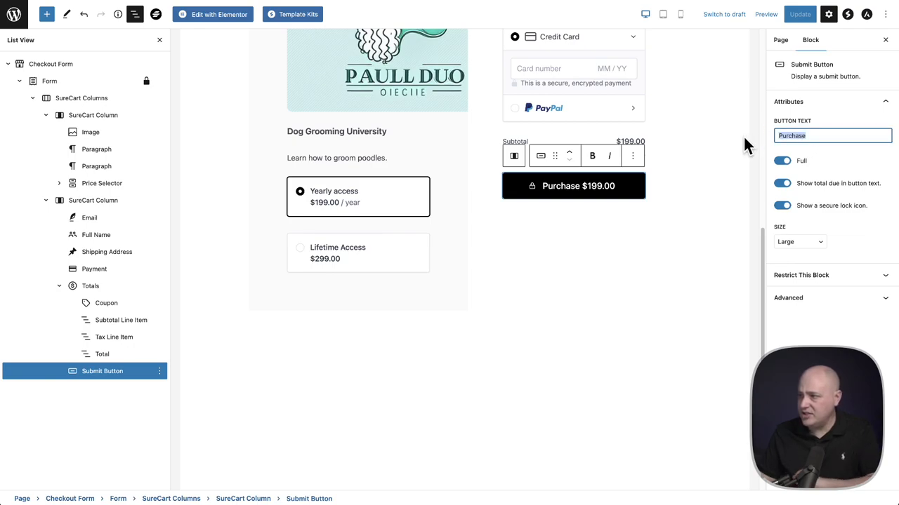
text(Buy Now)
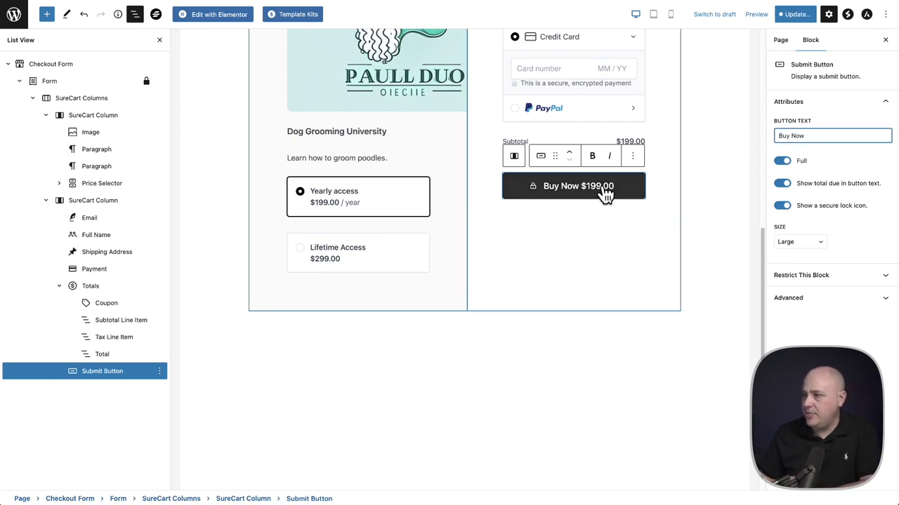
Toggle the total due in the Submit Button's text off and back on, and hide its secure lock icon
click(782, 184)
click(784, 185)
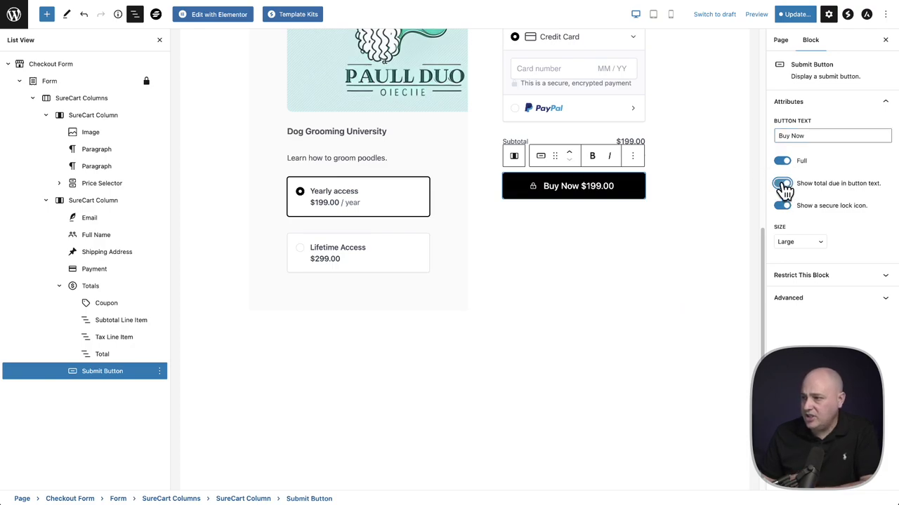
click(782, 207)
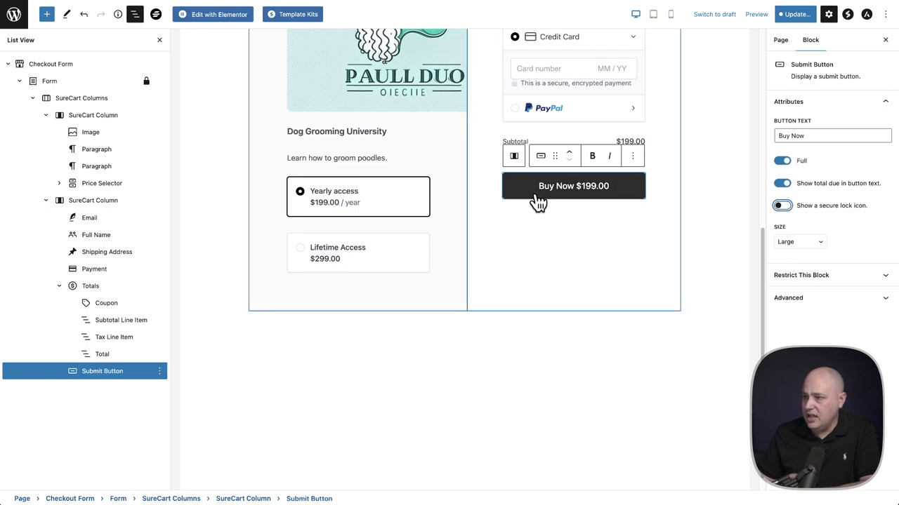